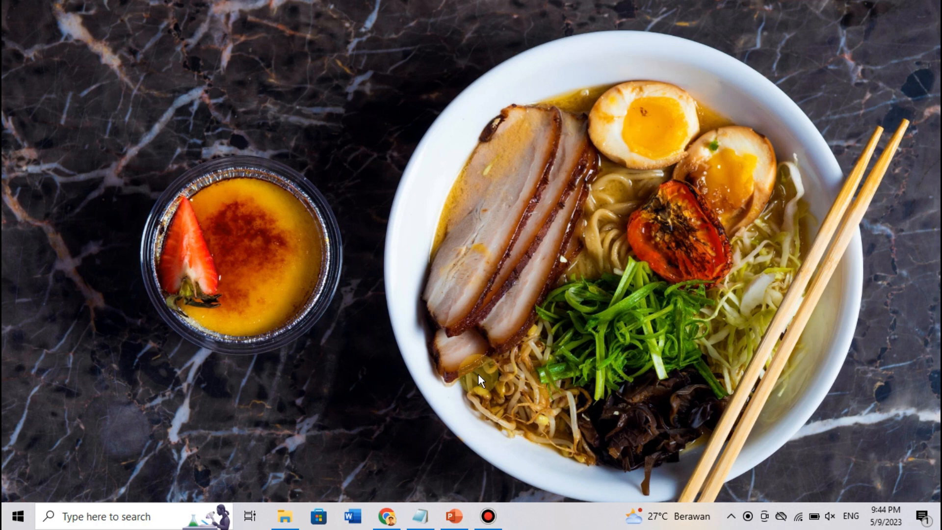
# - Search 'google meet' from Chrome's address bar and dismiss the downloads bar
pyautogui.click(384, 517)
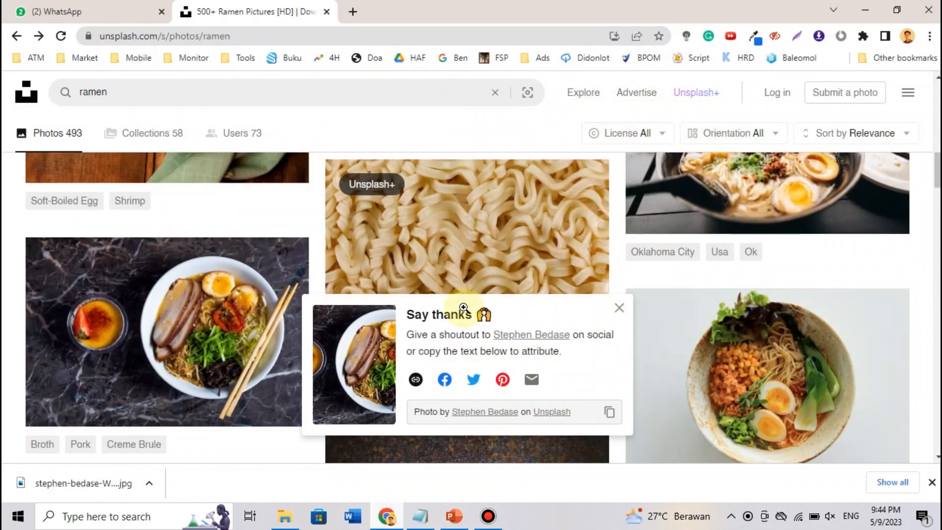
pyautogui.click(411, 35)
pyautogui.write('google meet')
pyautogui.press('Return')
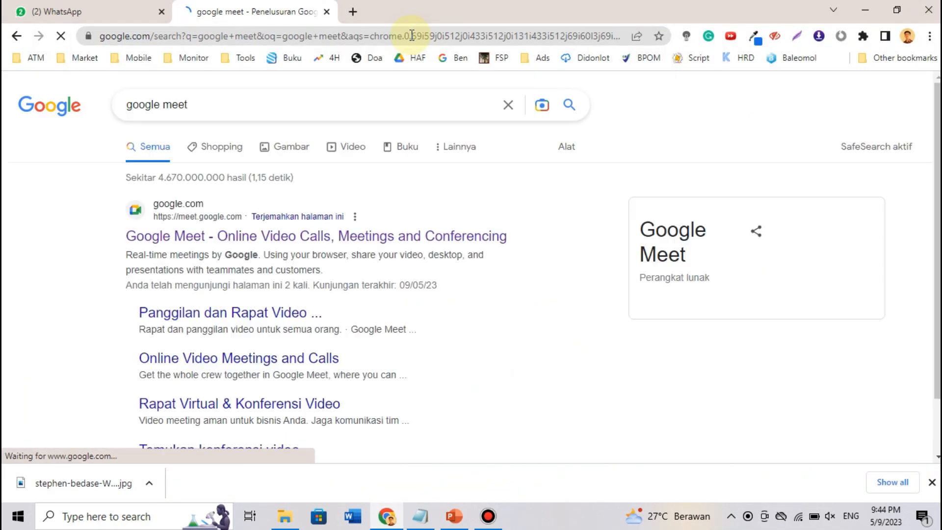
pyautogui.click(932, 483)
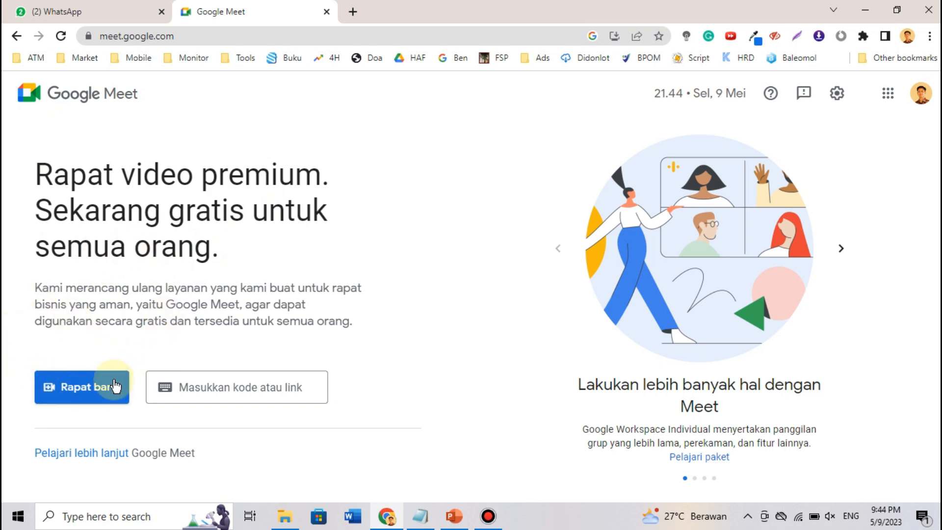
# - Create a Meet link for a later meeting, dismiss its dialog, and reopen the Rapat baru menu
pyautogui.click(101, 387)
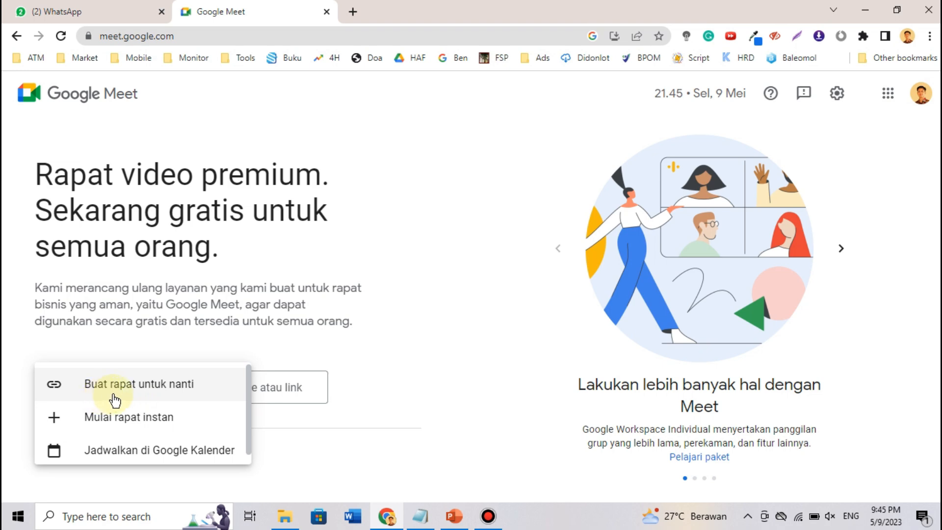
pyautogui.click(177, 384)
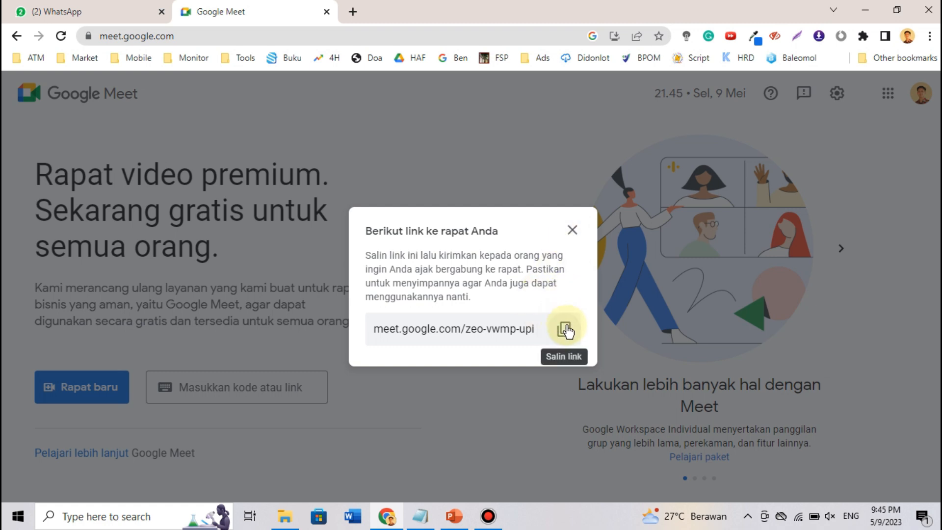
pyautogui.click(572, 231)
pyautogui.click(74, 395)
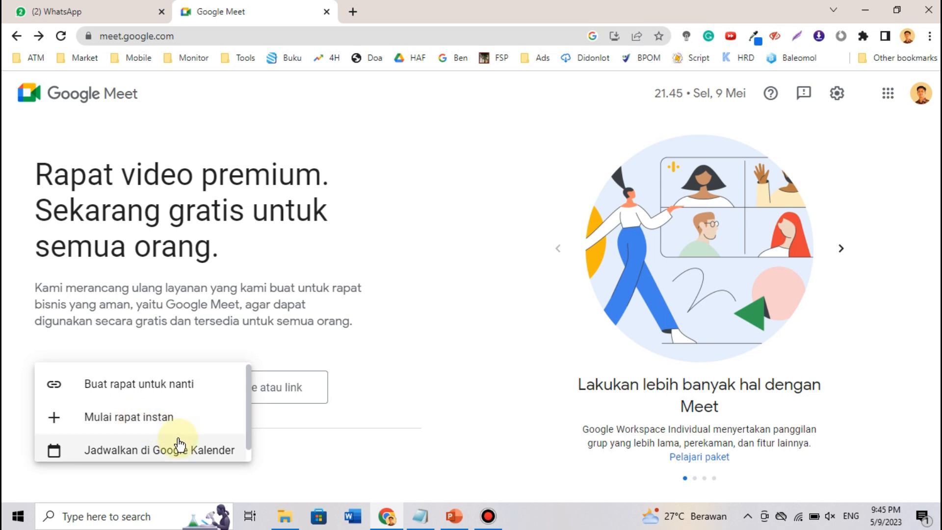
pyautogui.scroll(-1, 179, 442)
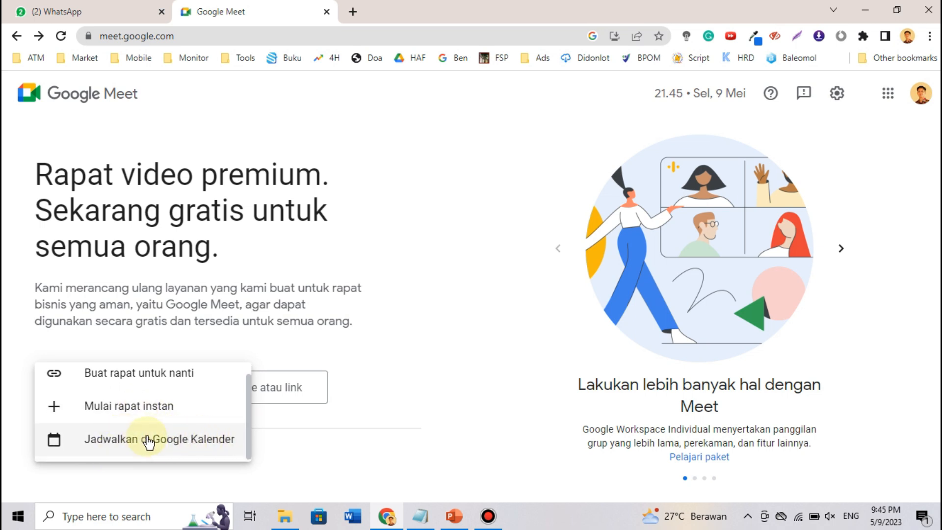
# - Schedule the meeting in Google Calendar titled Sosialisasi SOP "Rekrutmen Online"
pyautogui.click(194, 447)
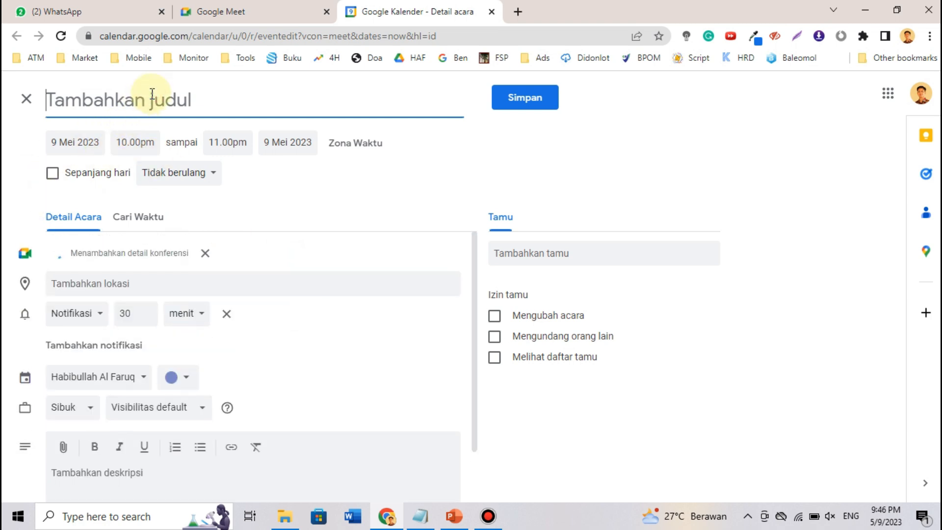
pyautogui.write('Sosialisasi SOP')
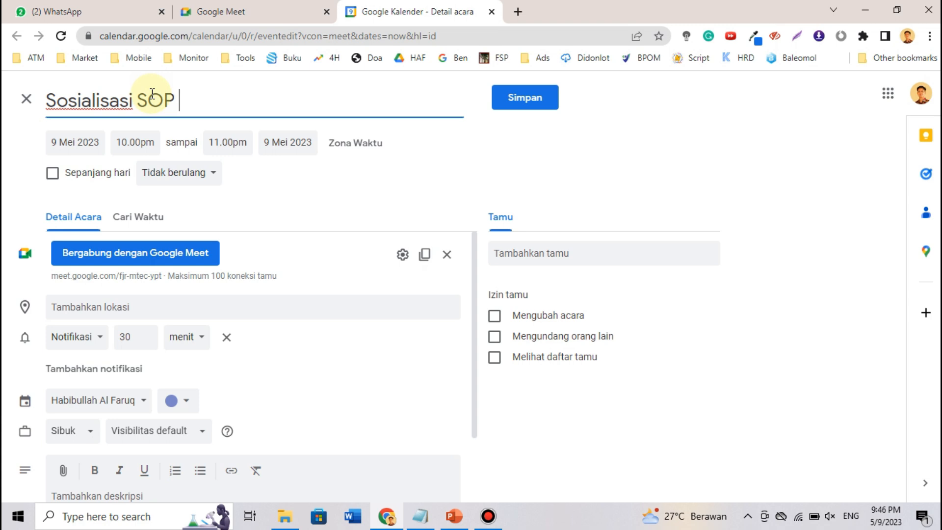
pyautogui.write('"Rekrutmen Online"')
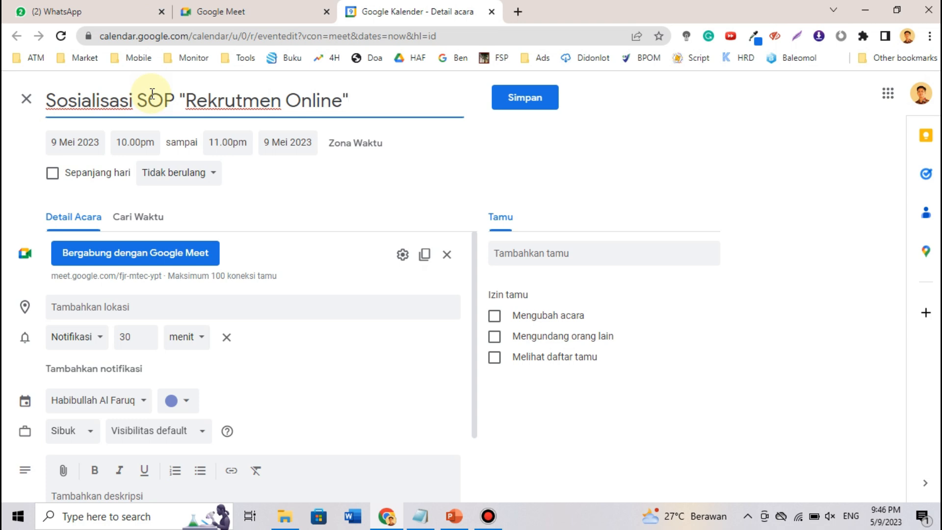
pyautogui.click(568, 184)
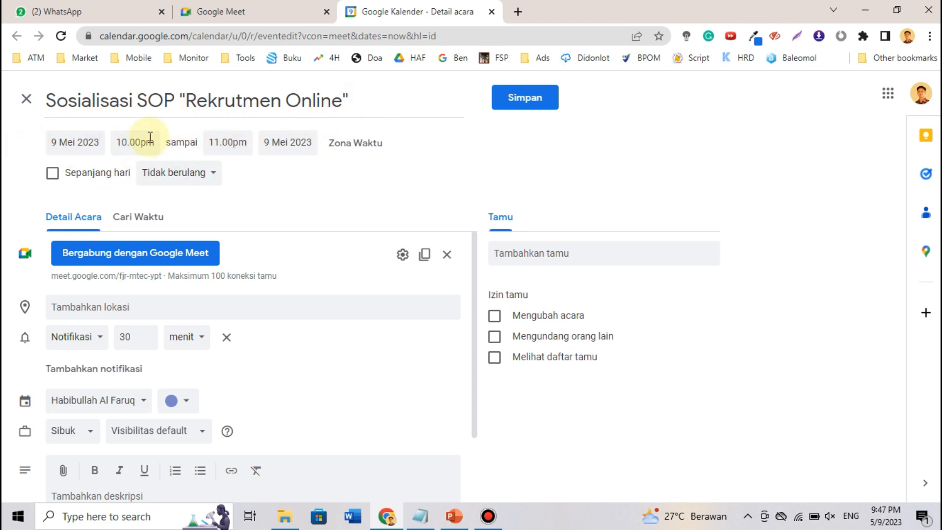
# - Move the event to 15 May, running from 9.30pm to 11.00pm
pyautogui.click(85, 147)
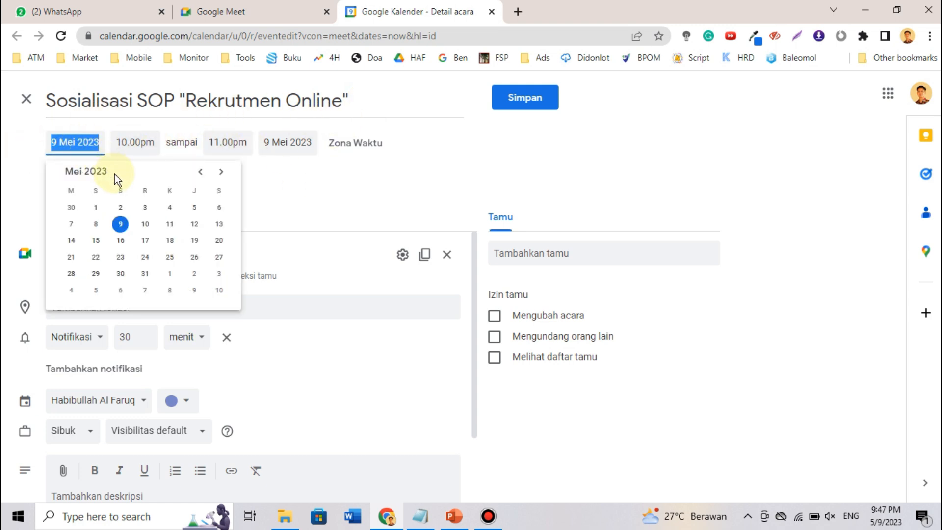
pyautogui.click(97, 240)
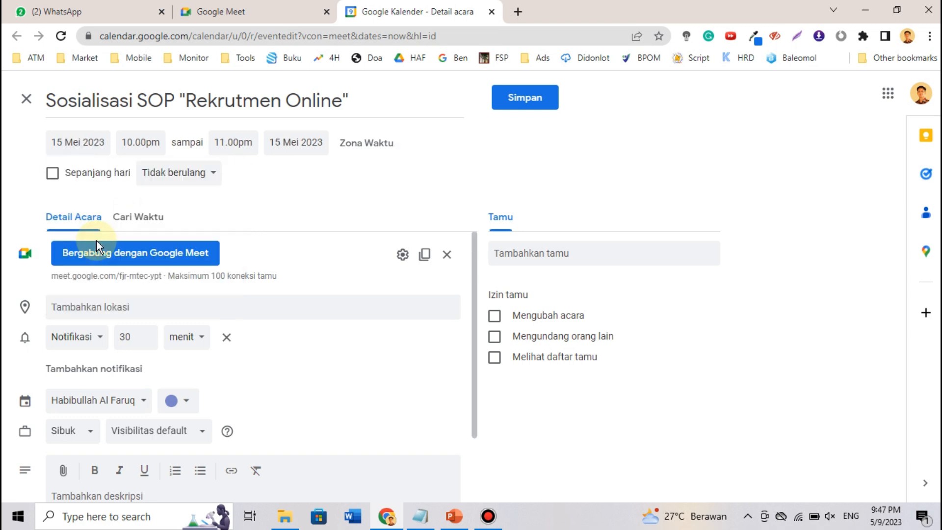
pyautogui.click(138, 142)
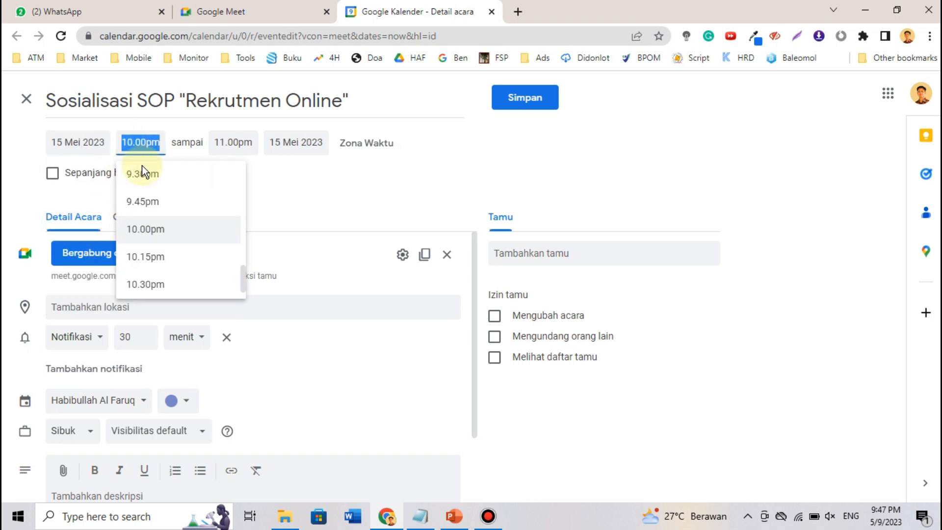
pyautogui.scroll(1, 156, 240)
pyautogui.click(167, 210)
pyautogui.click(228, 142)
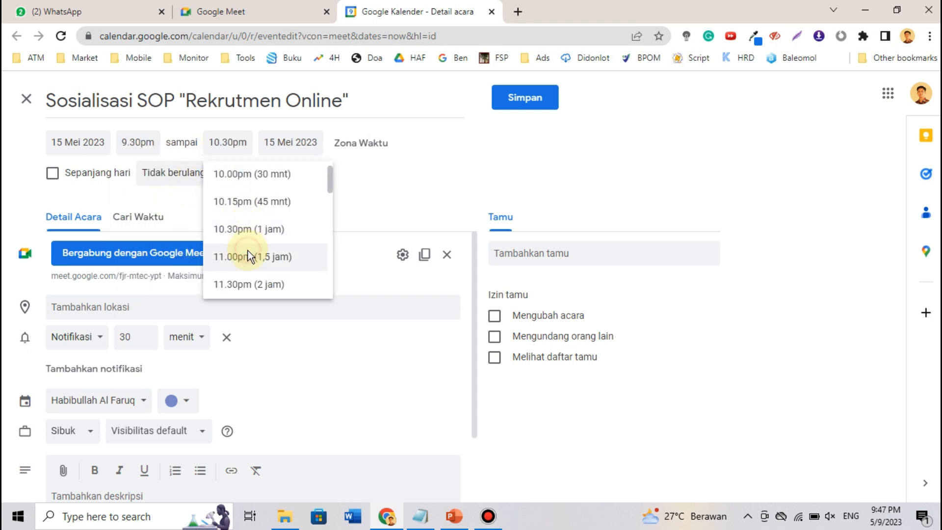
pyautogui.click(249, 256)
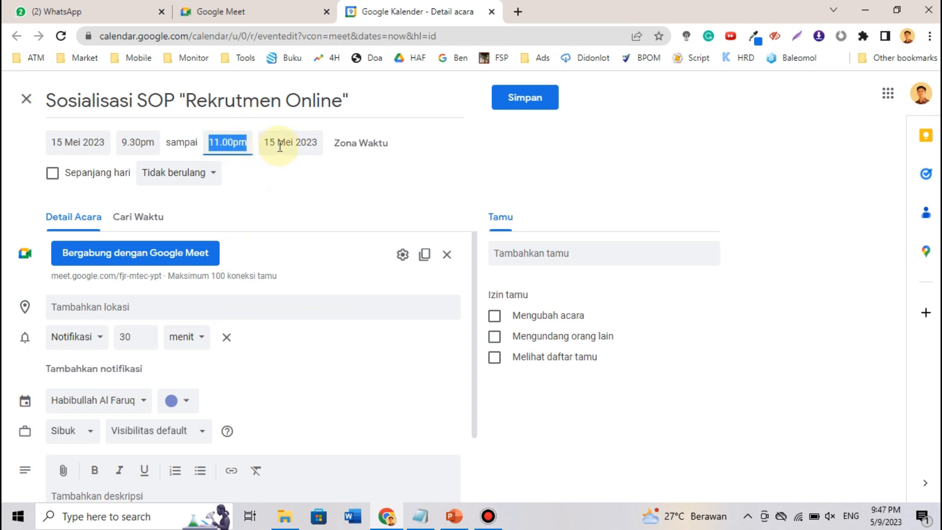
# - Set the event's time zone to Waktu Indonesia Barat - Jakarta
pyautogui.click(358, 147)
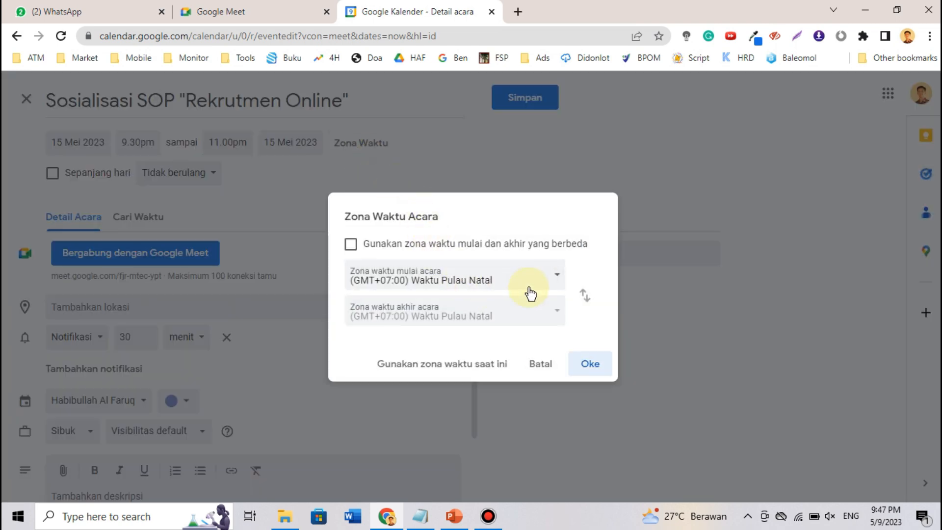
pyautogui.click(499, 281)
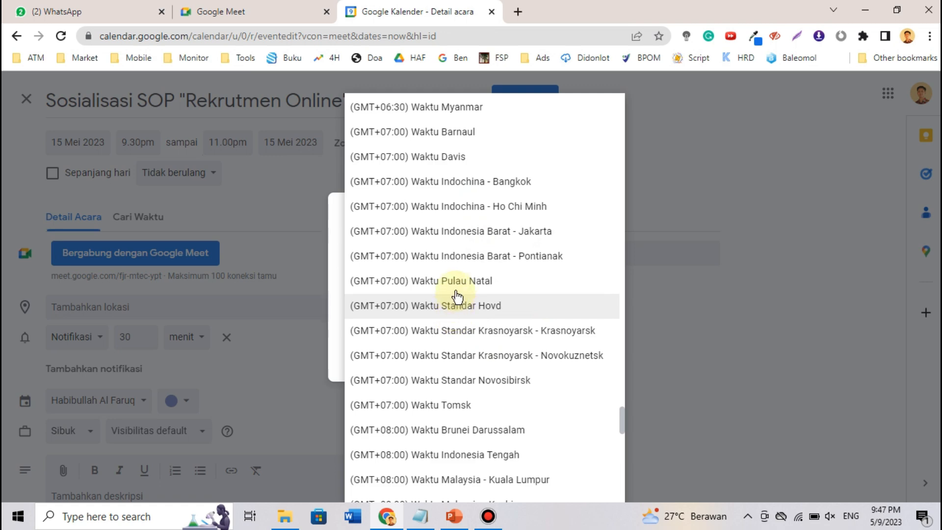
pyautogui.click(426, 230)
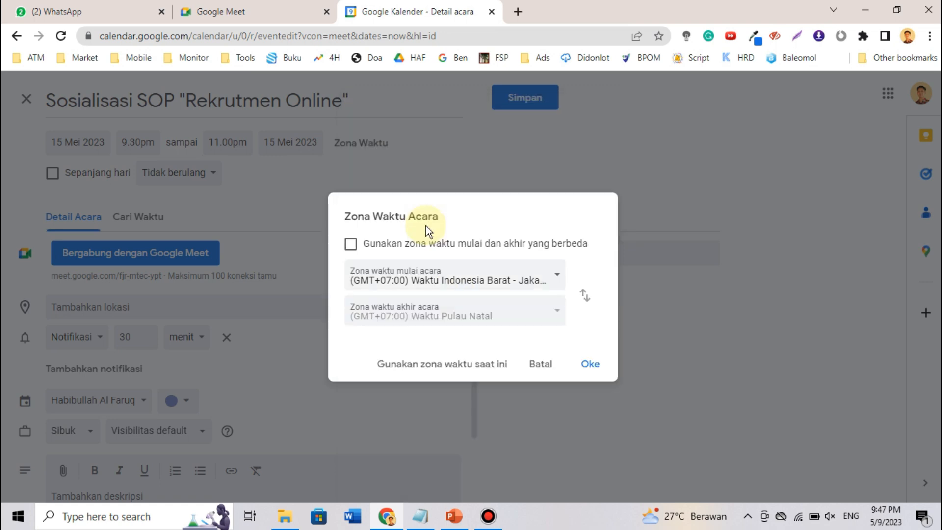
pyautogui.click(590, 365)
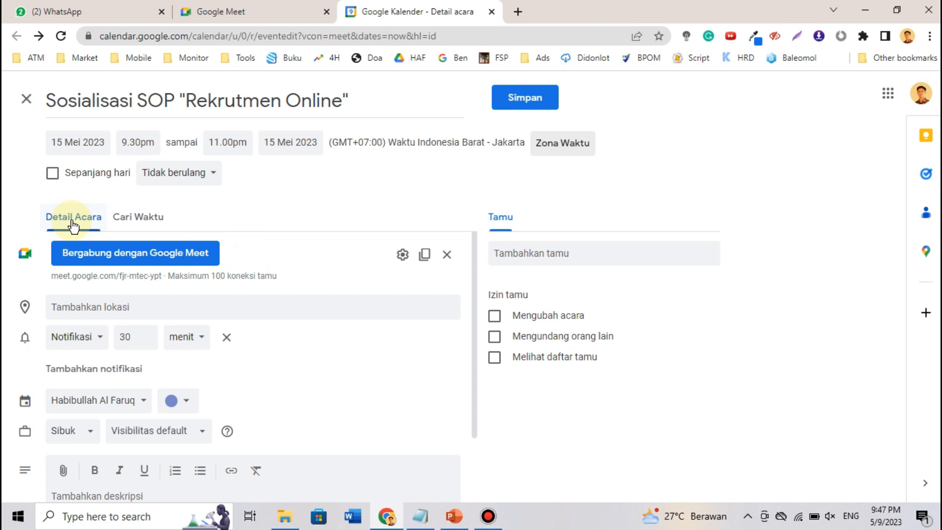
pyautogui.click(133, 219)
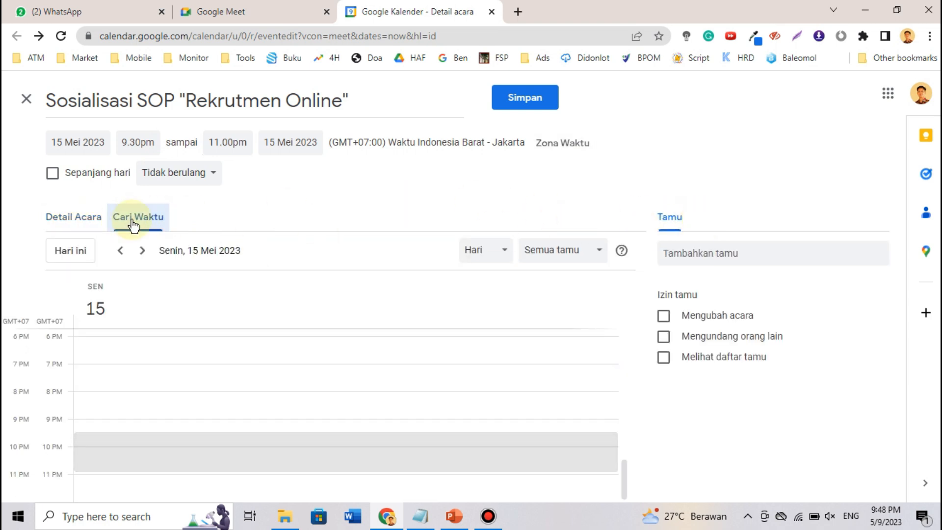
pyautogui.click(73, 224)
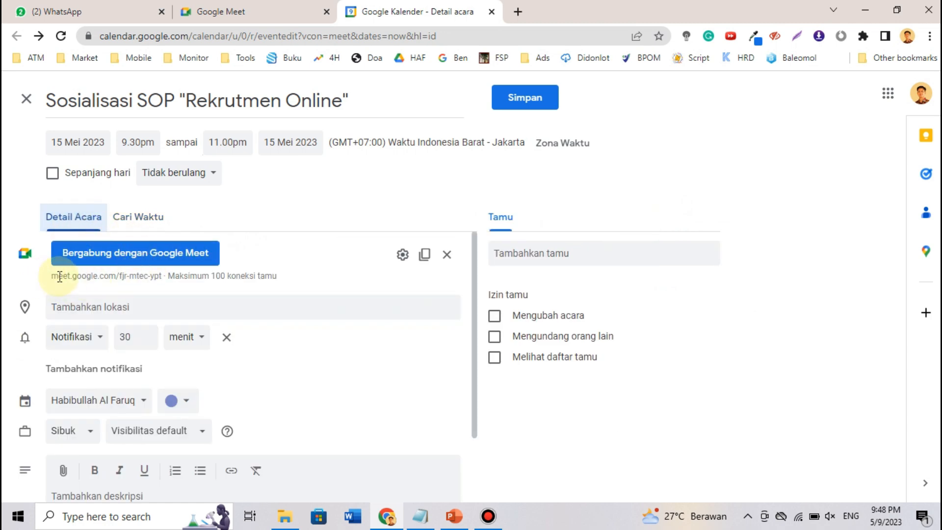
pyautogui.moveTo(59, 277); pyautogui.dragTo(154, 277)
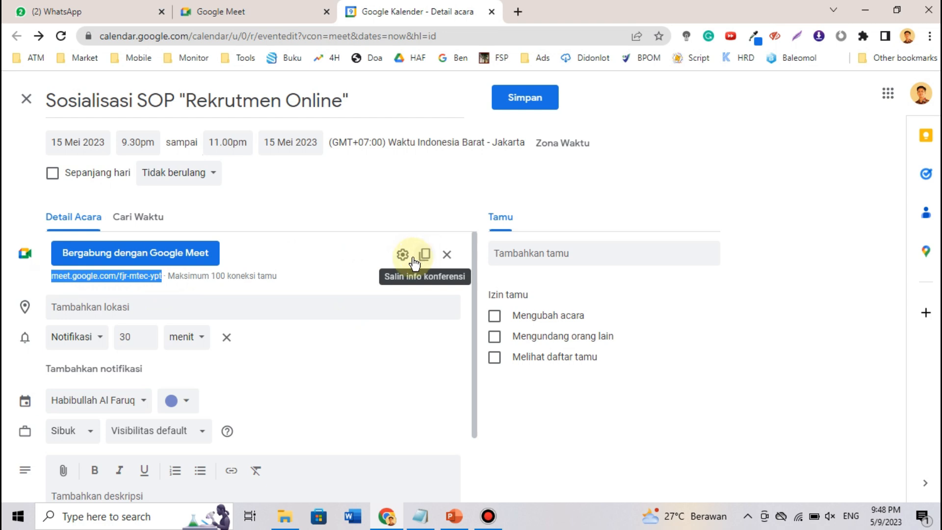
pyautogui.click(257, 288)
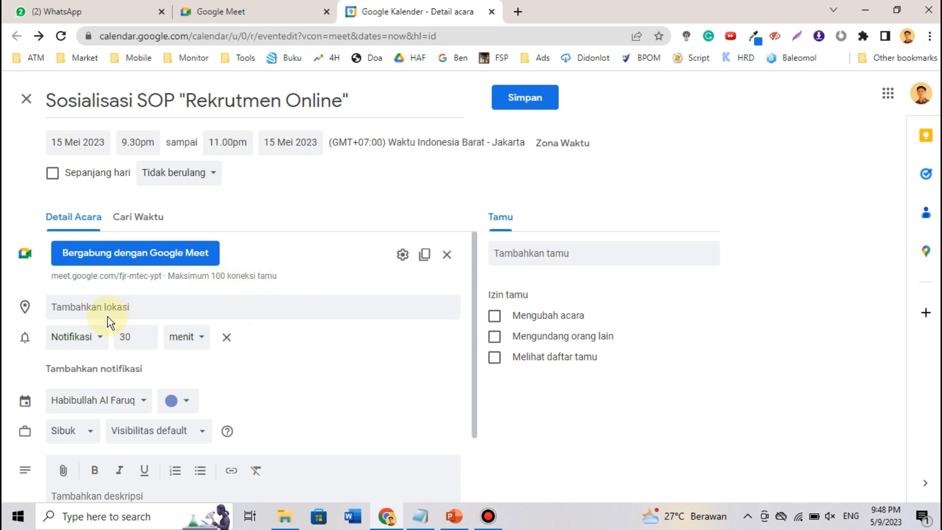
# - Leave the location empty and keep the notification type and minutes unit unchanged
pyautogui.click(152, 310)
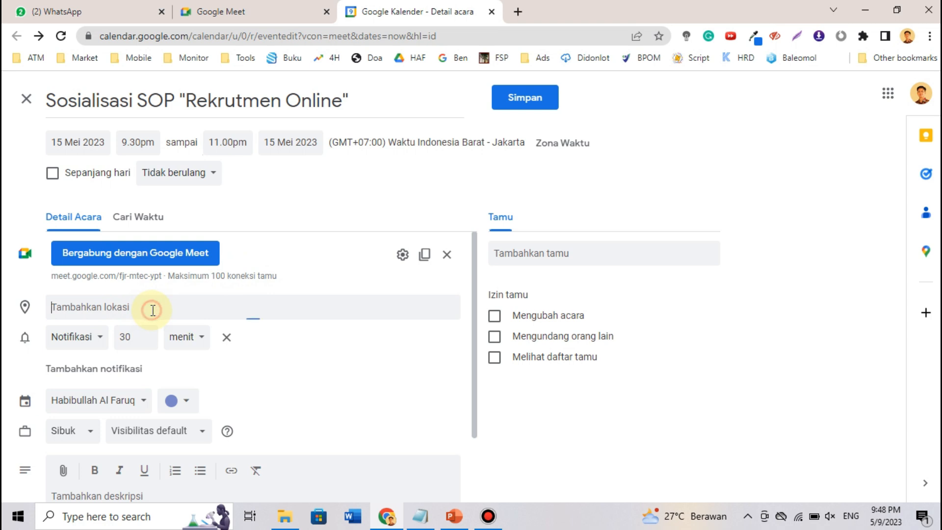
pyautogui.click(287, 280)
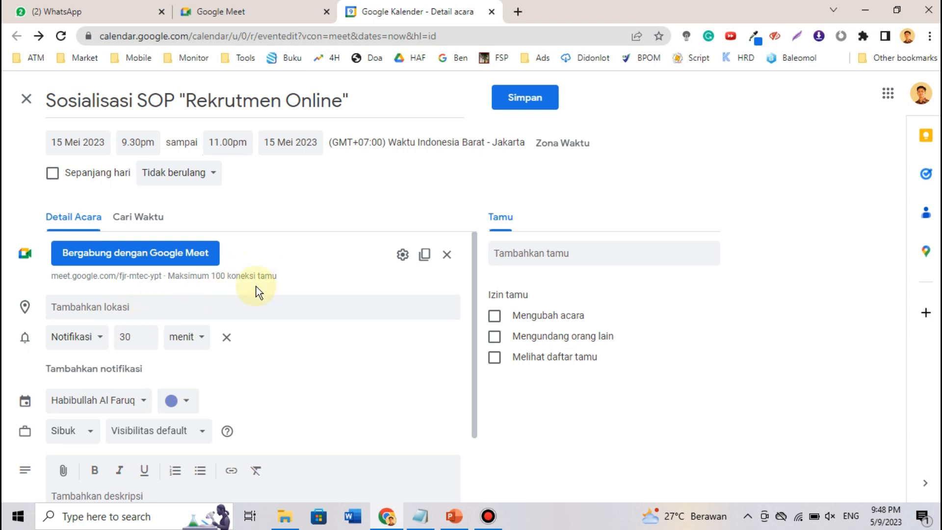
pyautogui.click(88, 347)
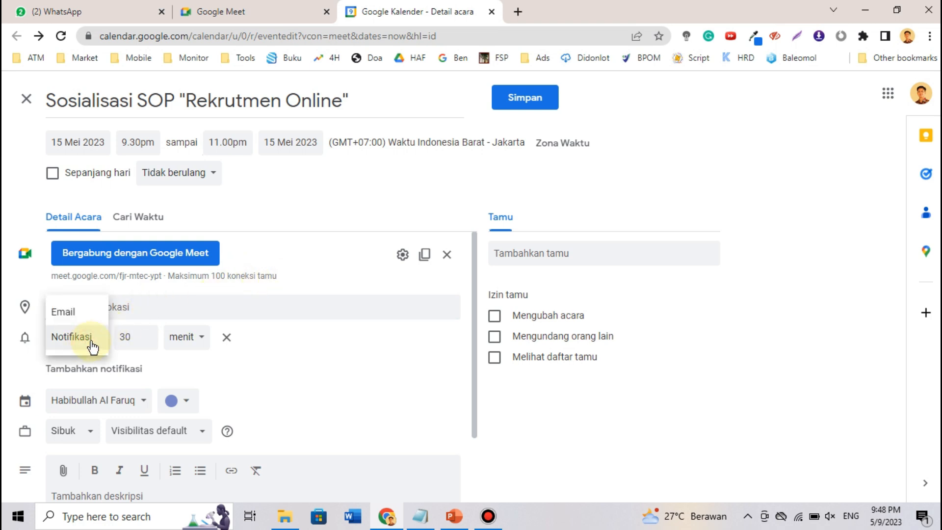
pyautogui.click(307, 287)
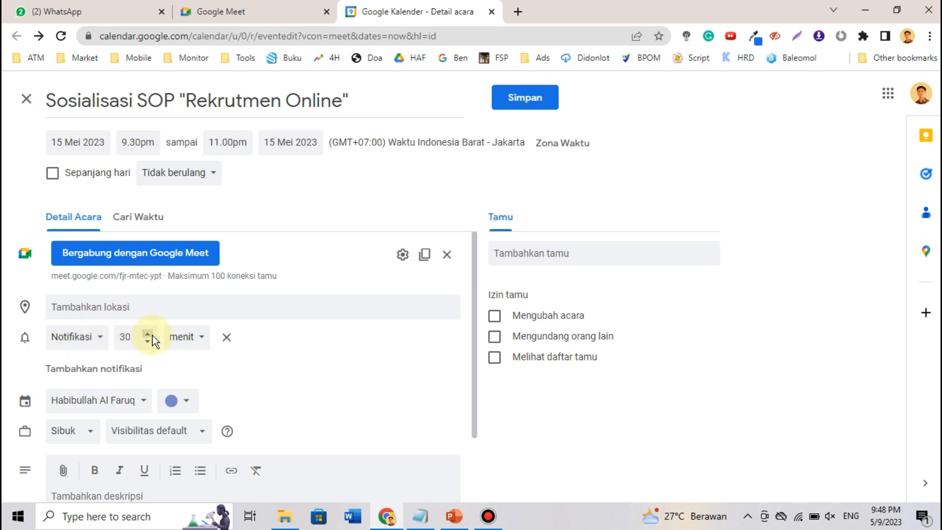
pyautogui.click(189, 337)
pyautogui.click(192, 338)
pyautogui.scroll(-2, 322, 340)
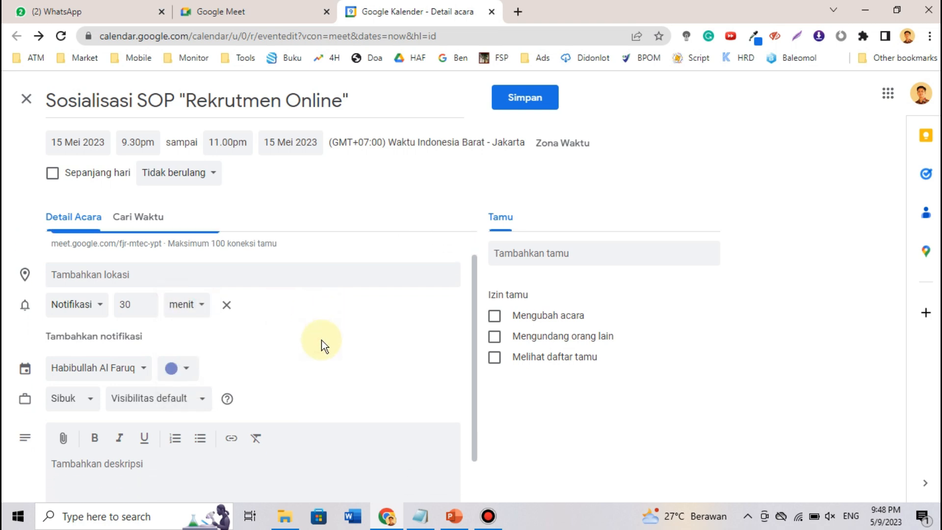
pyautogui.scroll(1, 322, 340)
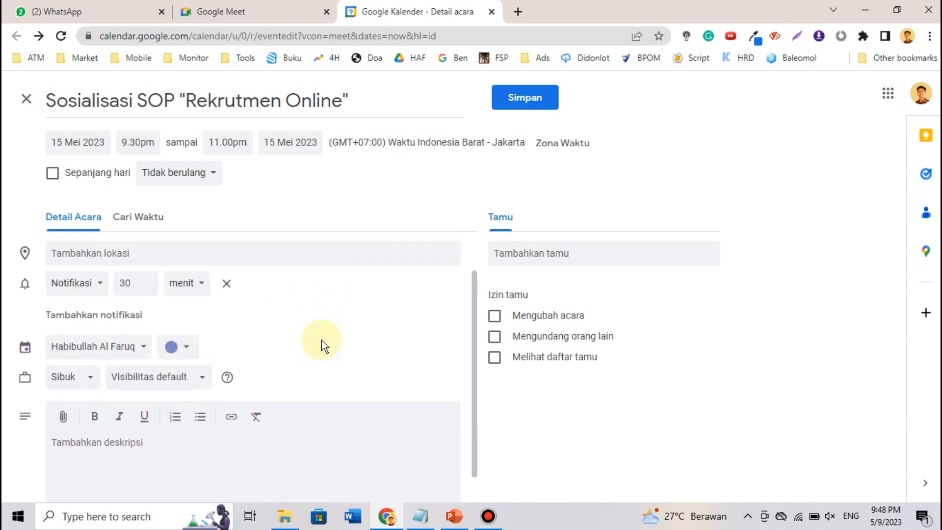
pyautogui.scroll(1, 322, 340)
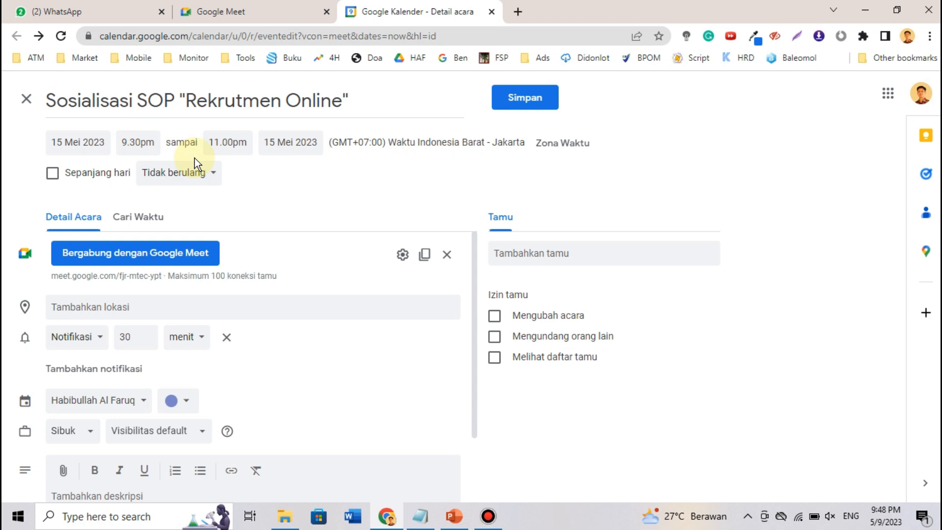
# - Switch the reminder to Email, then back to Notifikasi
pyautogui.click(89, 343)
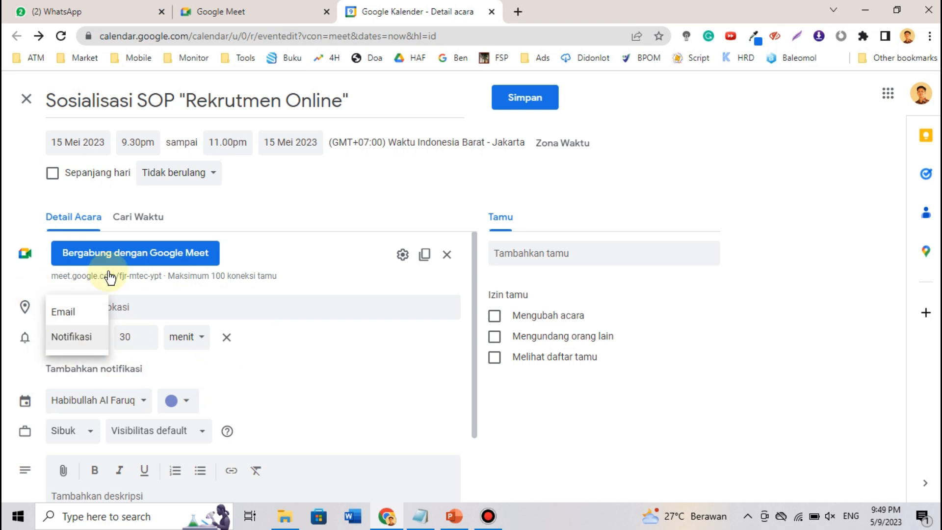
pyautogui.click(80, 314)
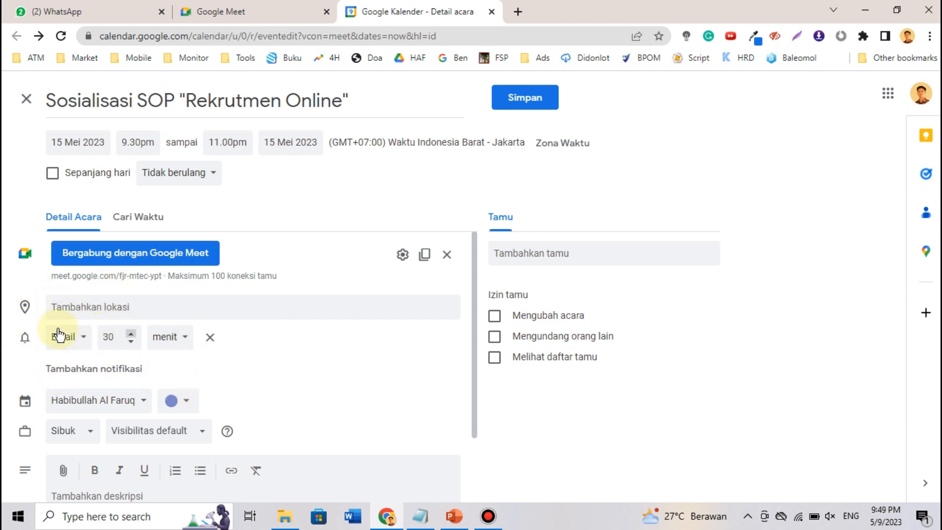
pyautogui.click(72, 338)
pyautogui.click(76, 366)
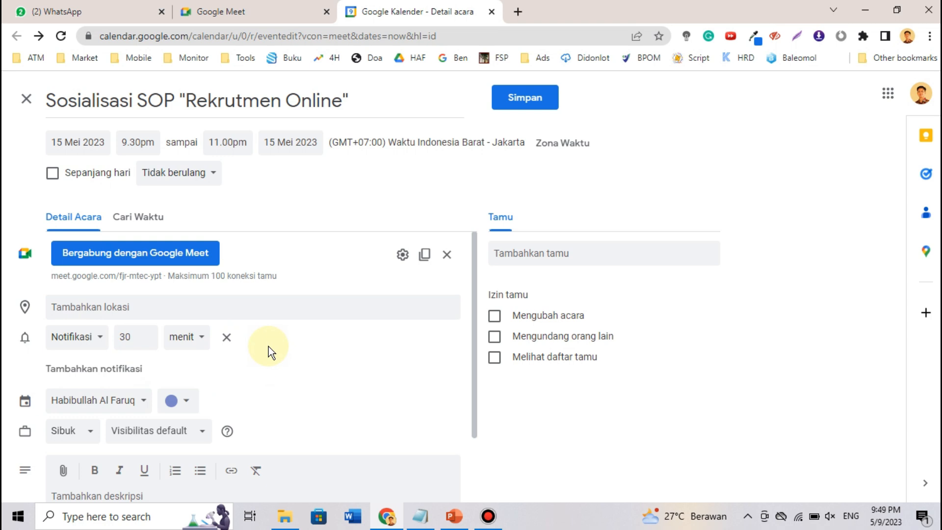
pyautogui.scroll(-2, 269, 347)
# - Set the notification to 5 minutes, deleting the extra second notification that was added
pyautogui.click(101, 280)
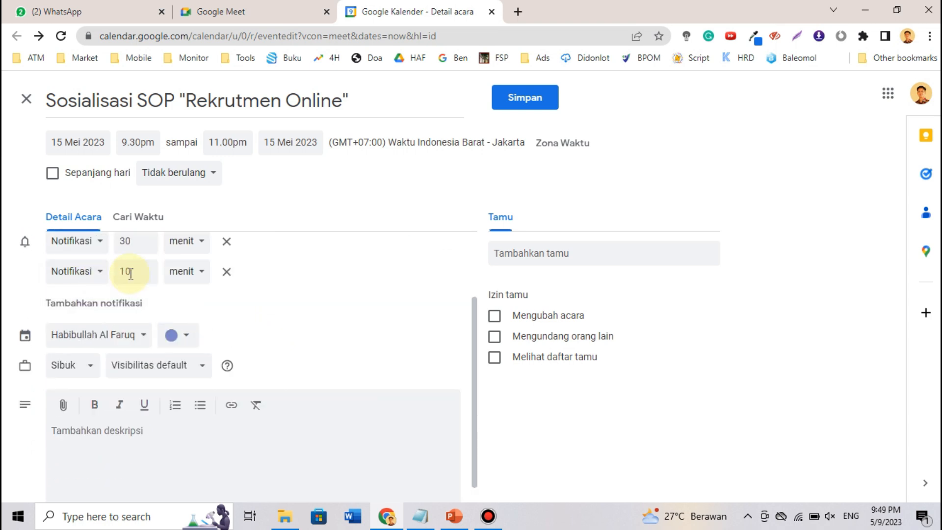
pyautogui.scroll(1, 158, 283)
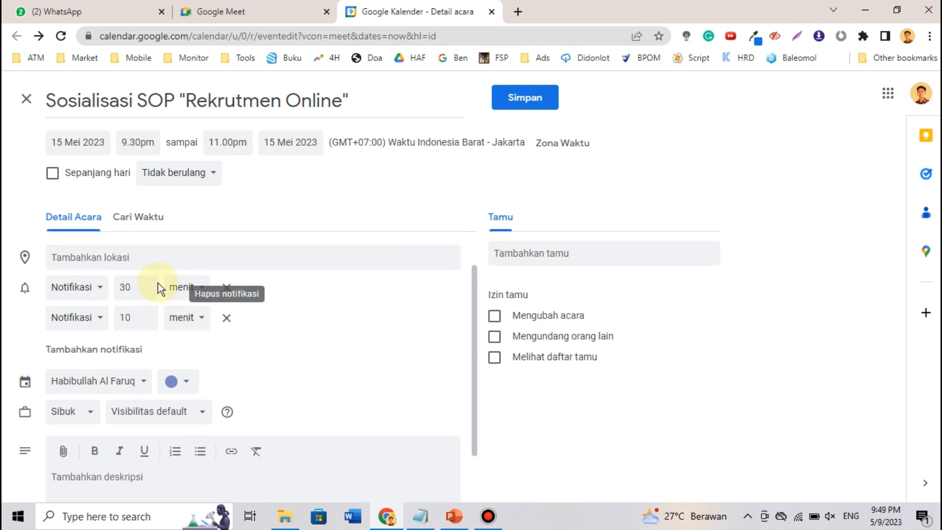
pyautogui.doubleClick(137, 288)
pyautogui.write('5')
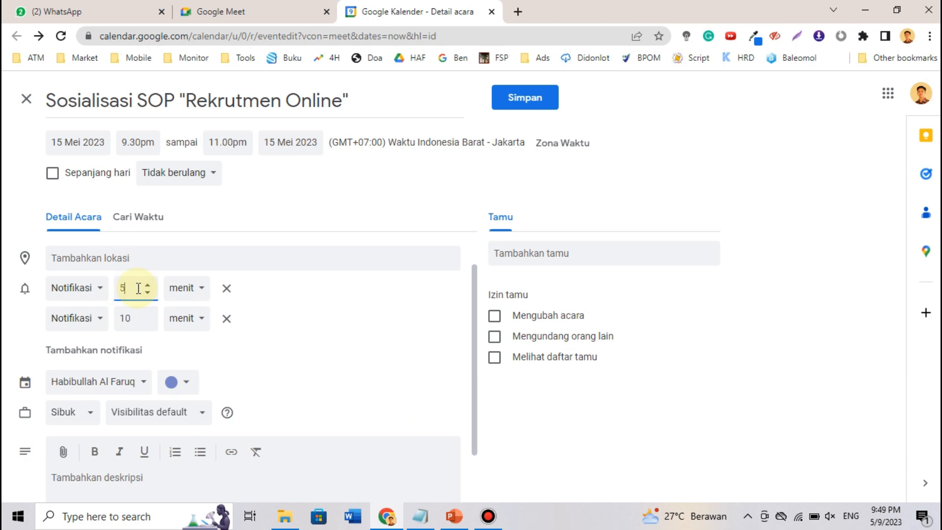
pyautogui.click(136, 321)
pyautogui.doubleClick(137, 321)
pyautogui.write('3')
pyautogui.click(331, 337)
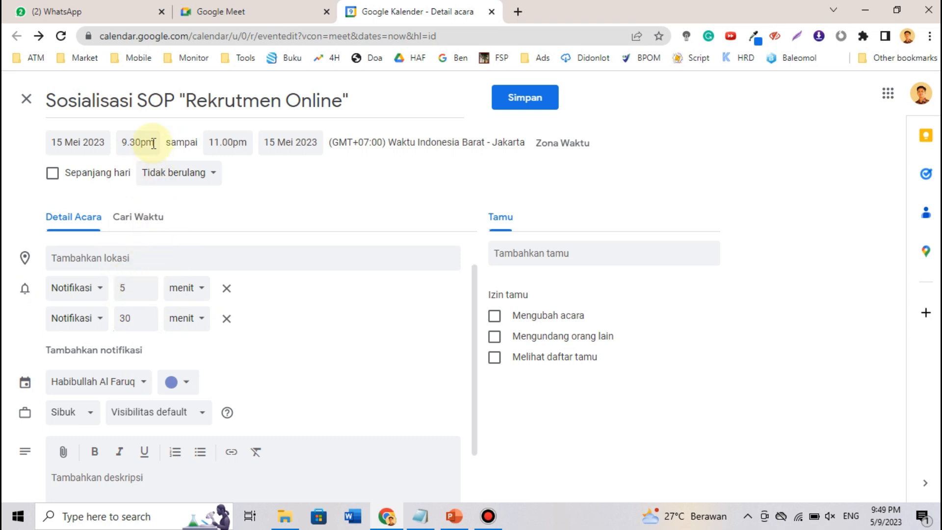
pyautogui.click(226, 320)
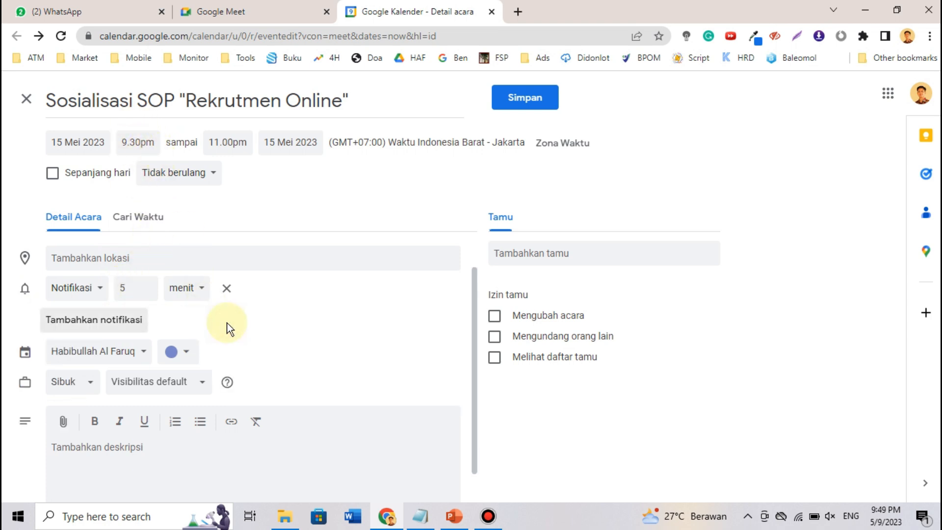
pyautogui.click(100, 351)
pyautogui.click(276, 347)
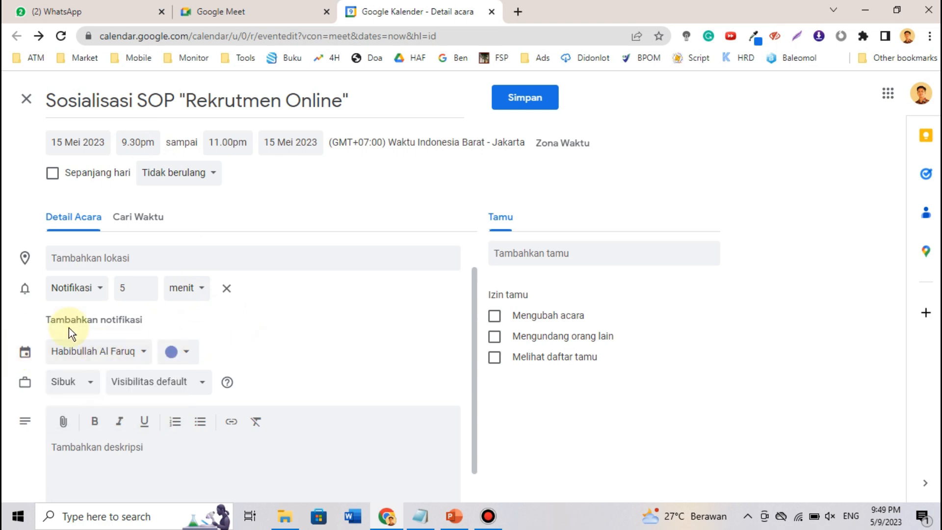
pyautogui.click(191, 351)
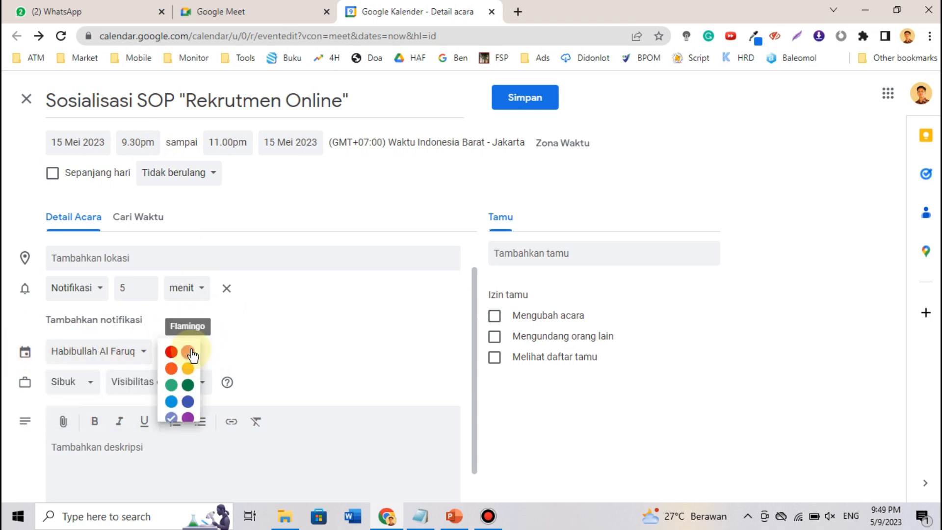
pyautogui.click(273, 354)
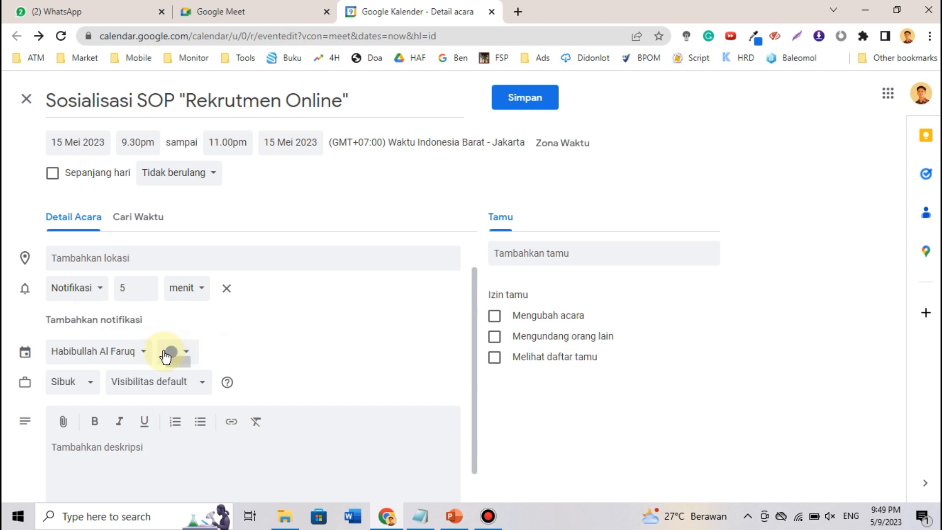
pyautogui.scroll(-1, 356, 331)
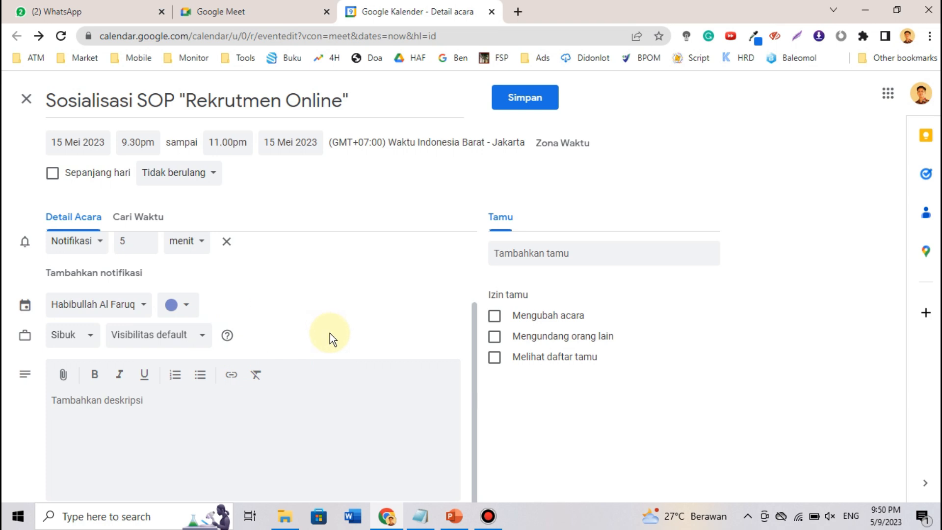
pyautogui.click(86, 338)
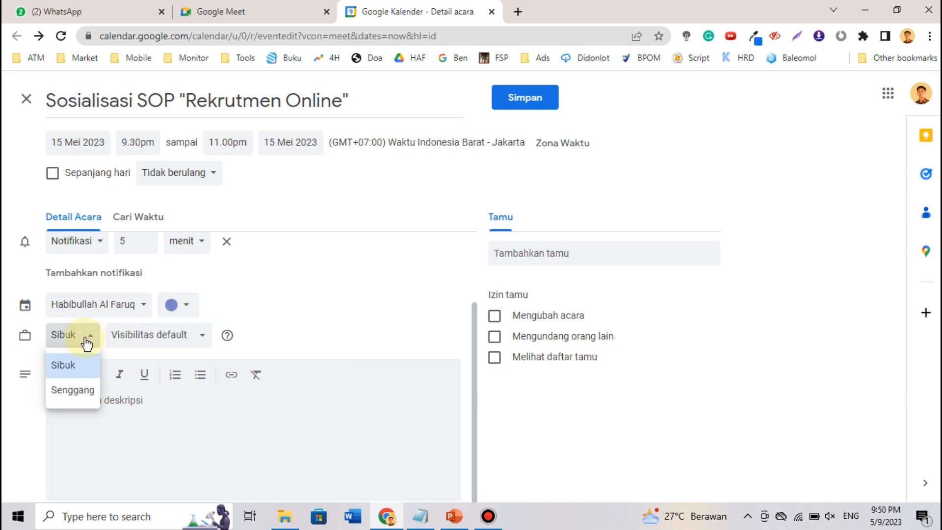
pyautogui.click(162, 346)
pyautogui.click(329, 334)
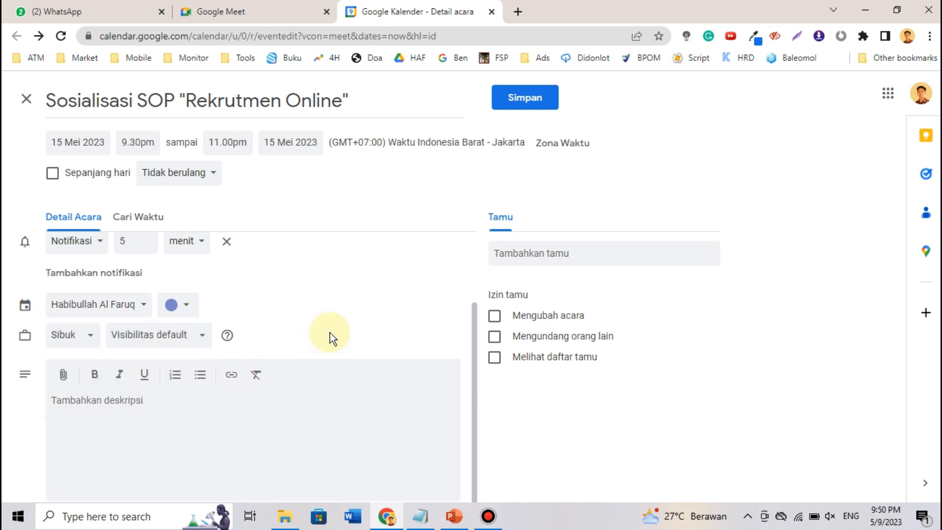
# - Write the description 'Agenda rapat kali ini bersifat wajib bagi divisi Rekrutmen, Personalia' with 'wajib' bolded
pyautogui.click(82, 401)
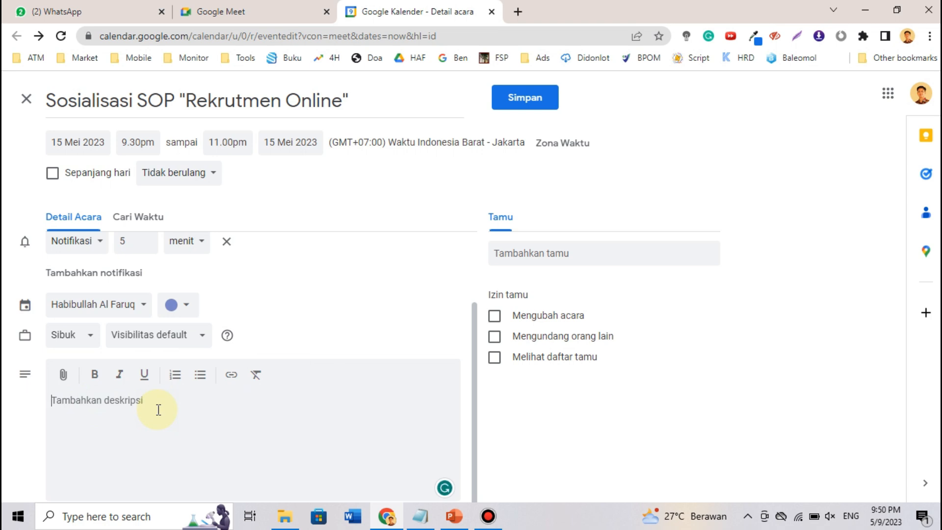
pyautogui.write('Agenda rapat kali ini bersifat')
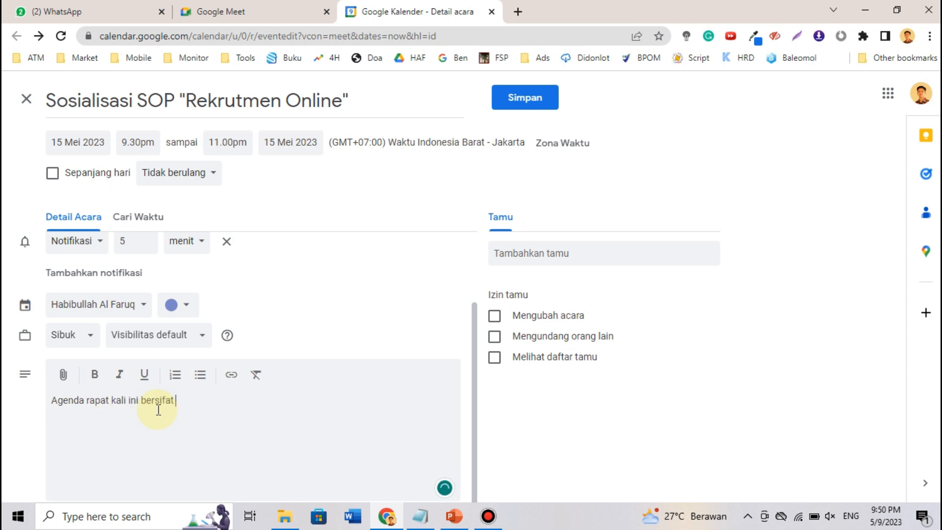
pyautogui.hotkey('ctrl', 'b')
pyautogui.write('wajib')
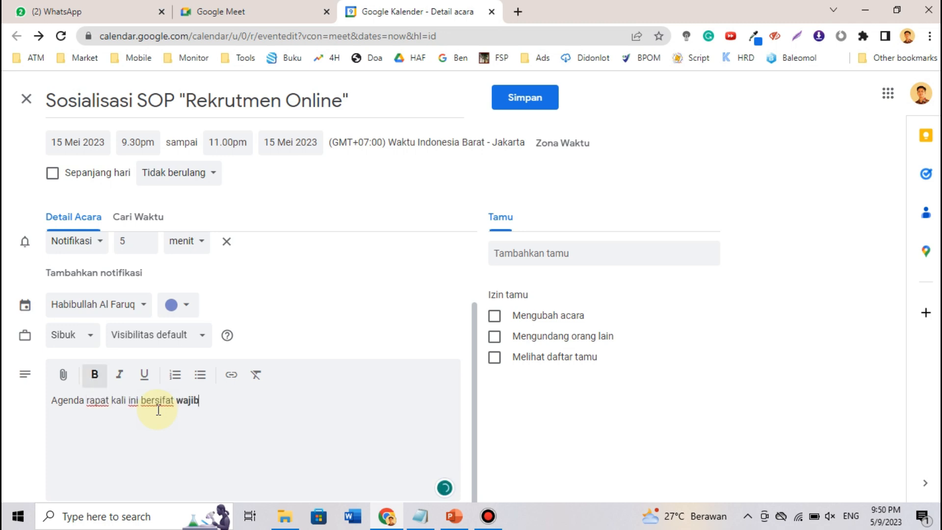
pyautogui.hotkey('ctrl', 'b')
pyautogui.write('bagi ')
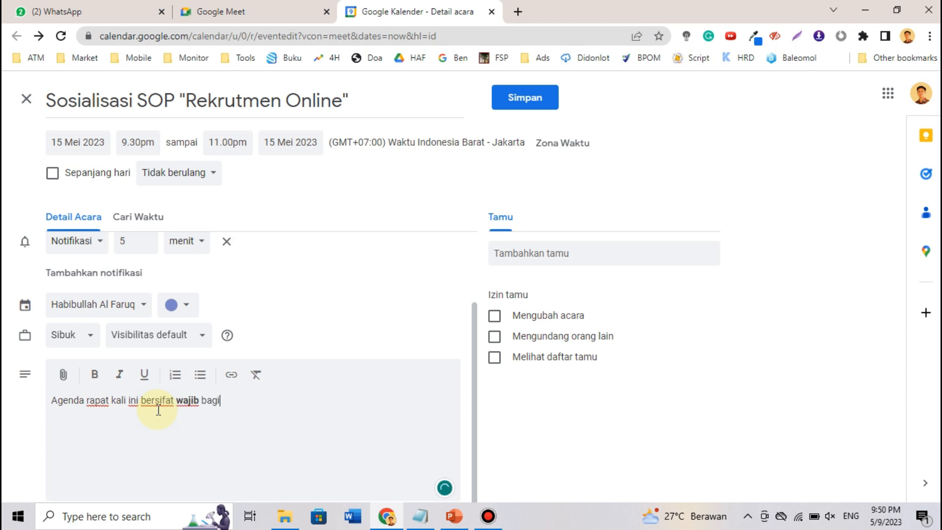
pyautogui.write('divisi Rekrutmen')
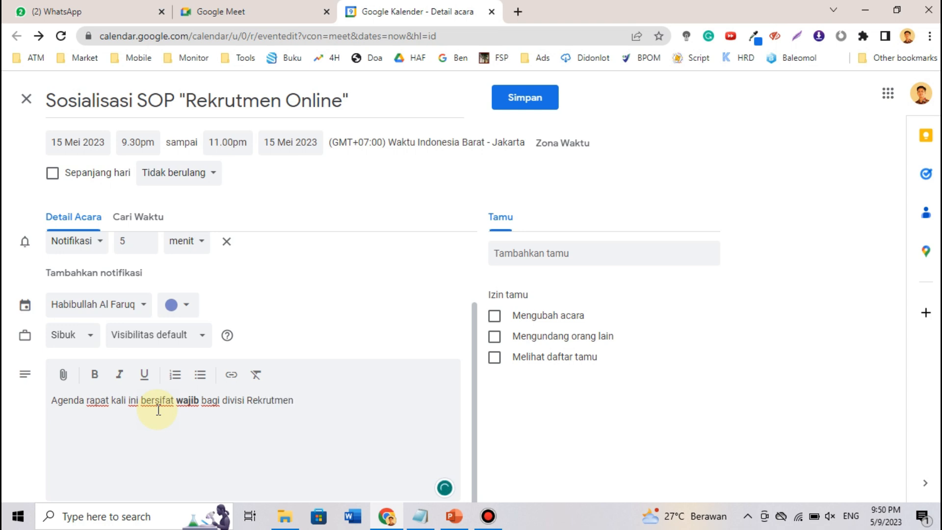
pyautogui.write(', Personalia')
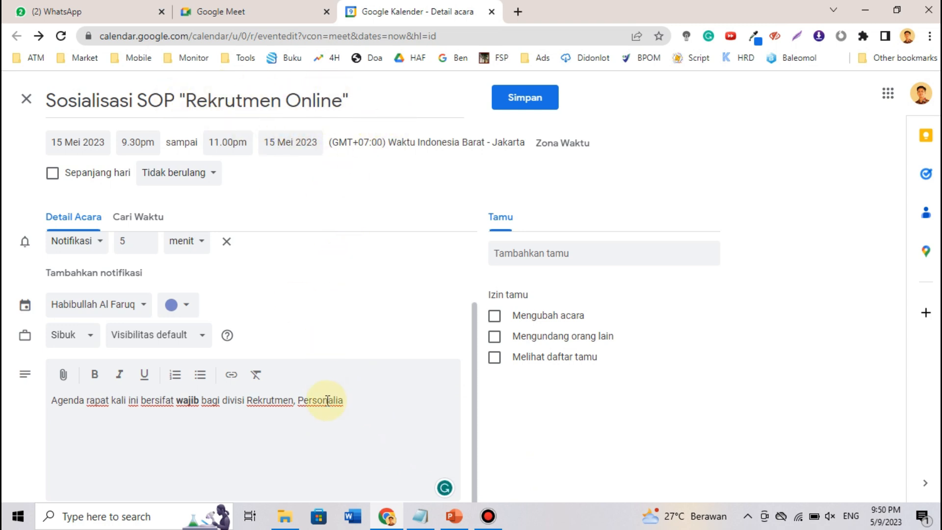
# - Replace the comma after 'Rekrutmen' with 'dan' in the description
pyautogui.click(296, 400)
pyautogui.press('BackSpace')
pyautogui.write('dan')
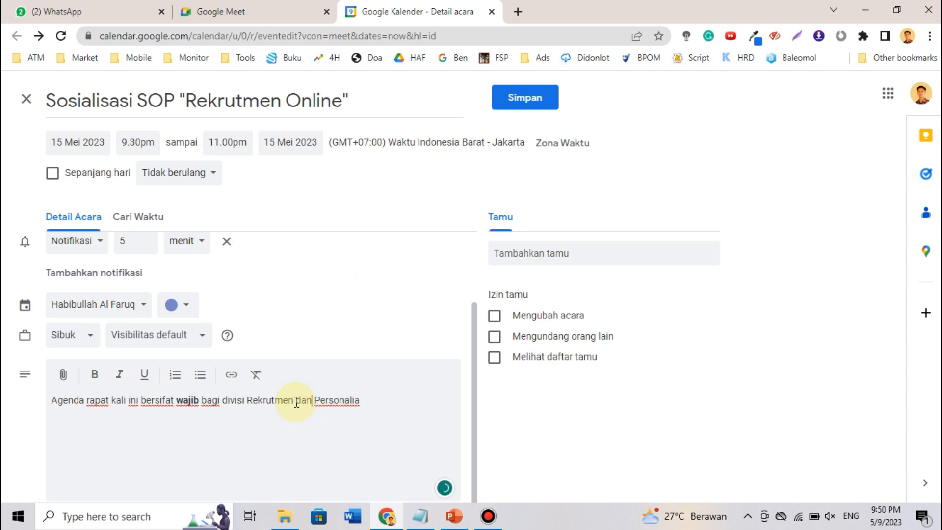
pyautogui.click(435, 405)
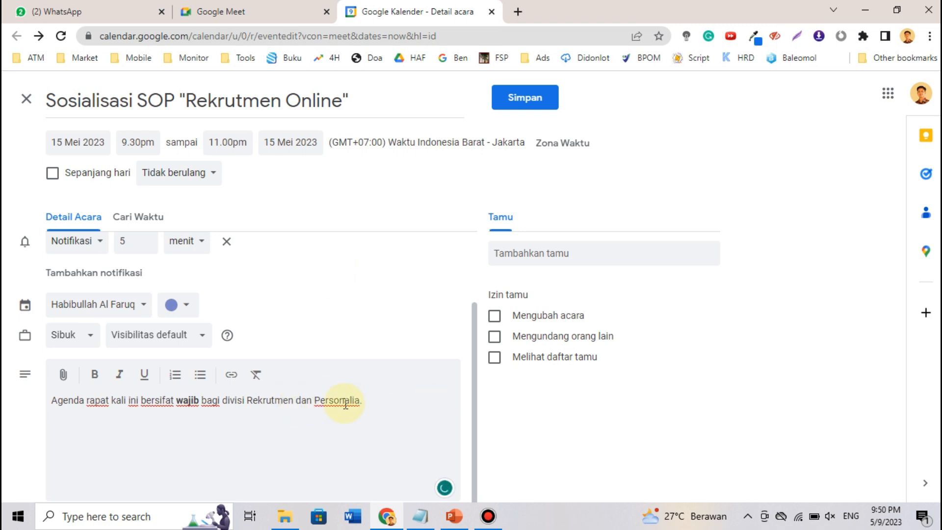
pyautogui.doubleClick(264, 408)
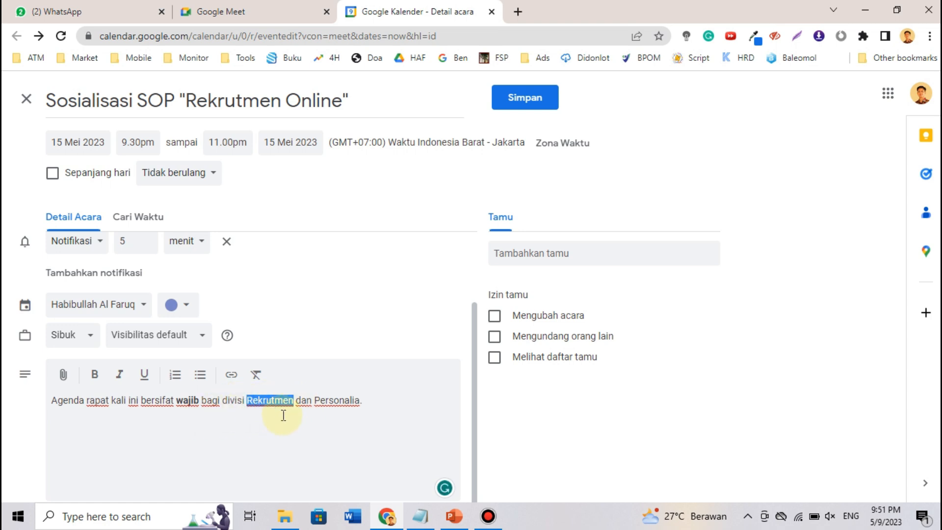
pyautogui.doubleClick(338, 411)
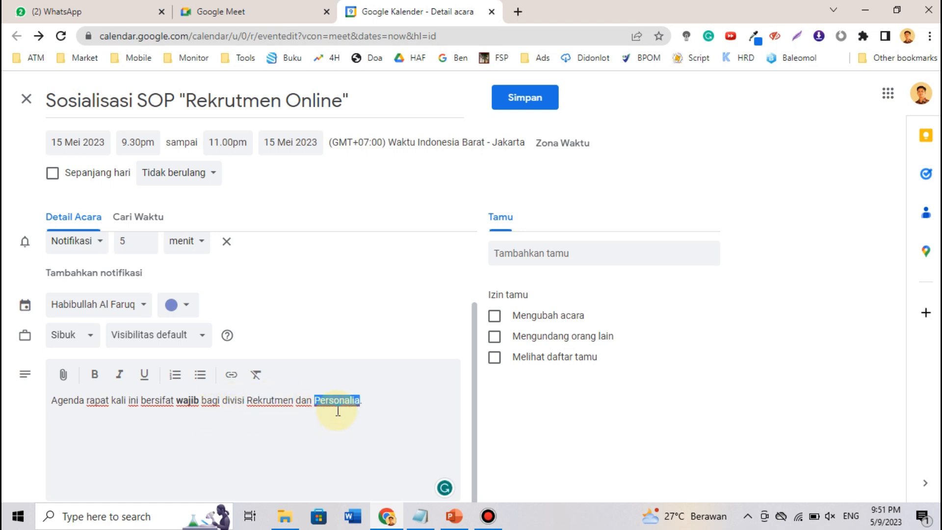
pyautogui.click(400, 411)
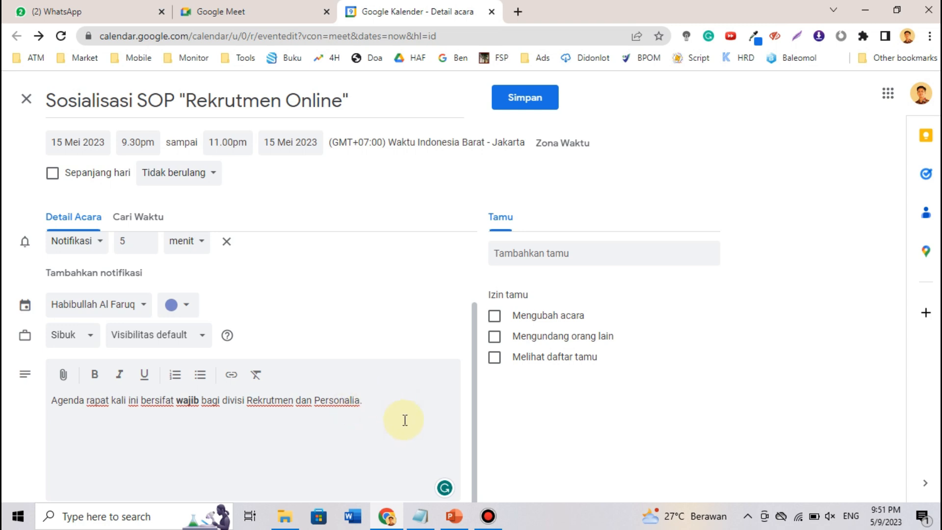
pyautogui.moveTo(475, 330); pyautogui.dragTo(461, 414)
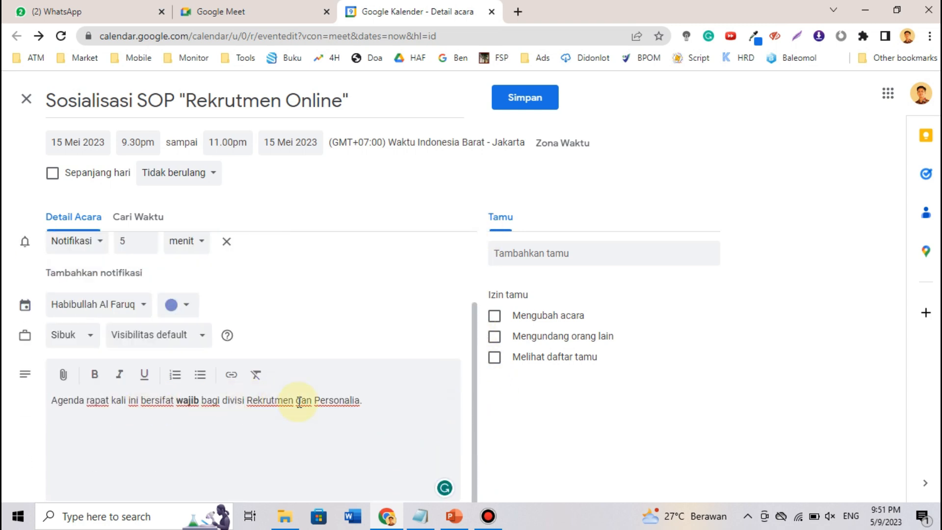
pyautogui.doubleClick(260, 401)
pyautogui.doubleClick(343, 400)
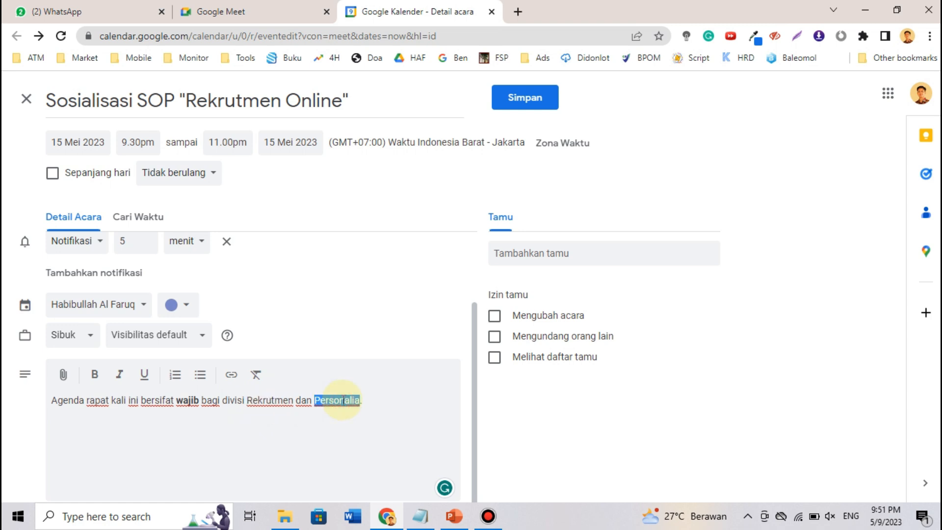
pyautogui.click(268, 402)
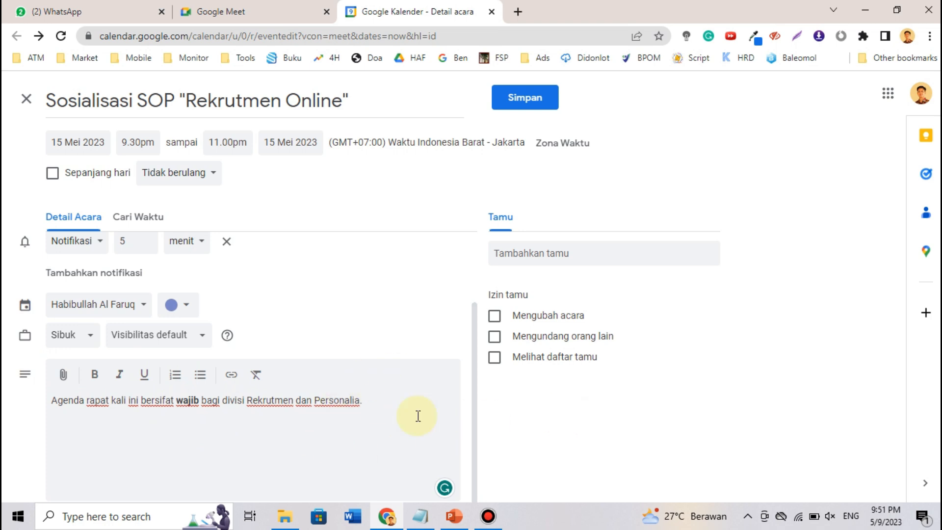
pyautogui.scroll(1, 374, 410)
# - Add two guests by their e-mail addresses and tick 'Melihat daftar tamu'
pyautogui.scroll(3, 374, 410)
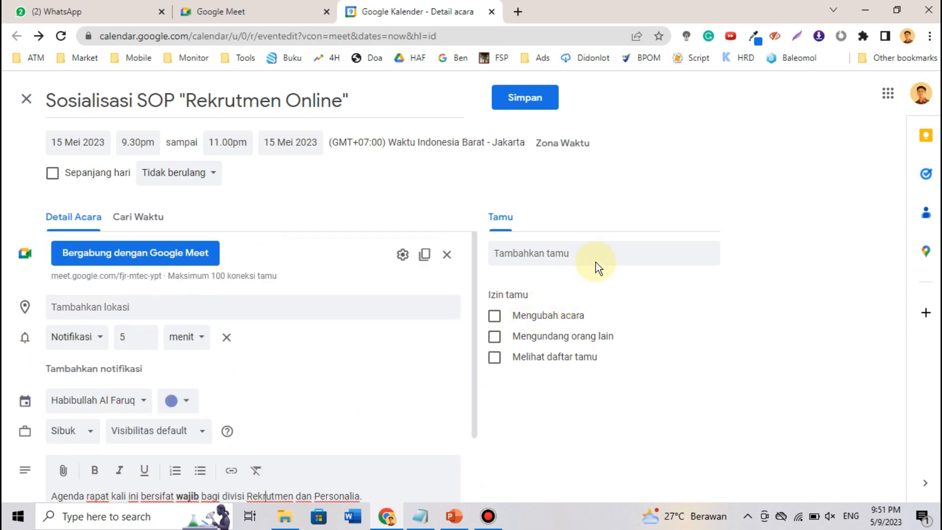
pyautogui.click(572, 256)
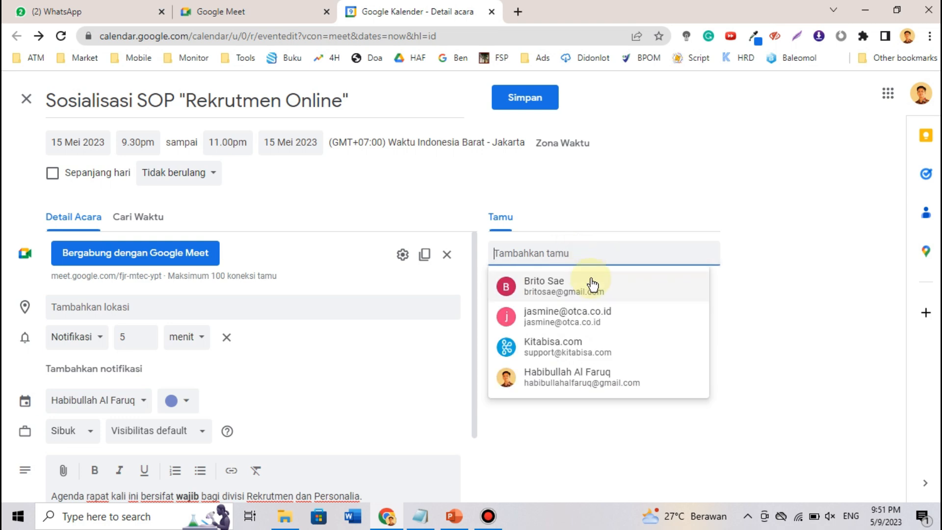
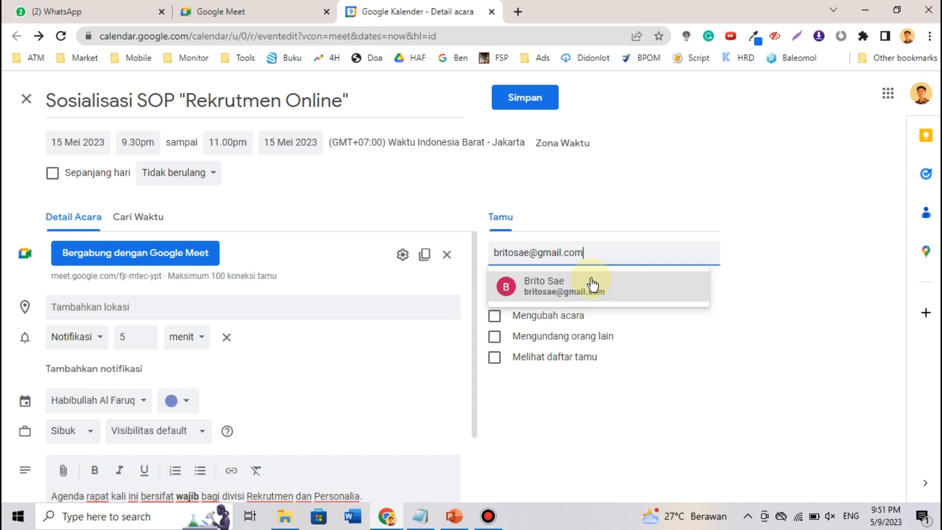
pyautogui.click(555, 285)
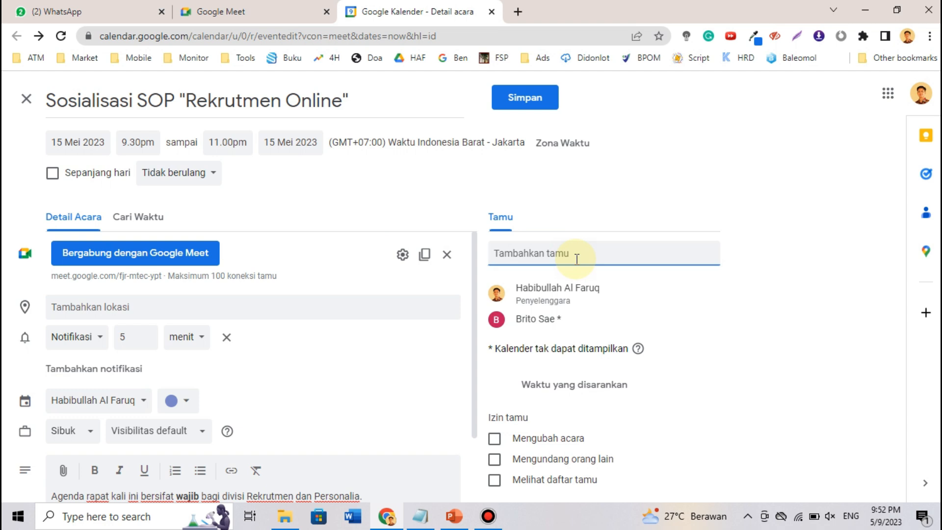
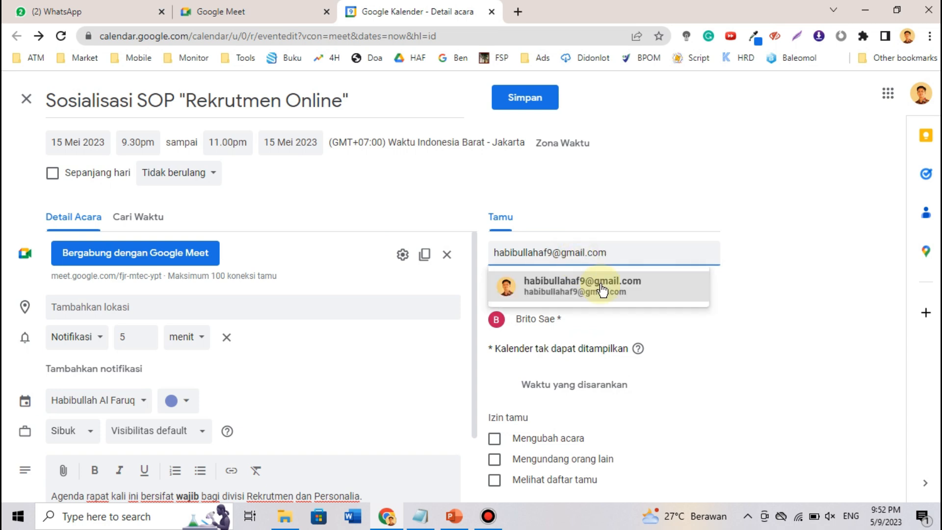
pyautogui.click(601, 285)
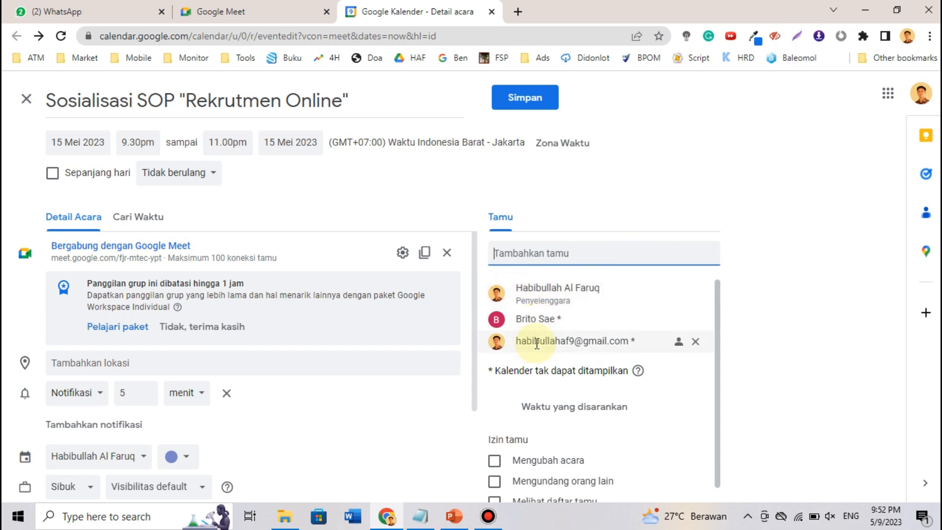
pyautogui.scroll(-1, 537, 343)
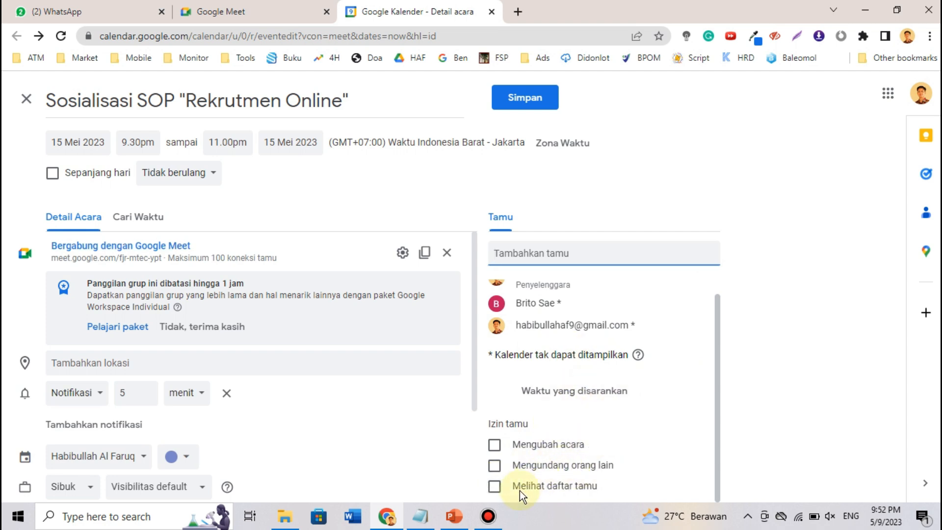
pyautogui.click(494, 487)
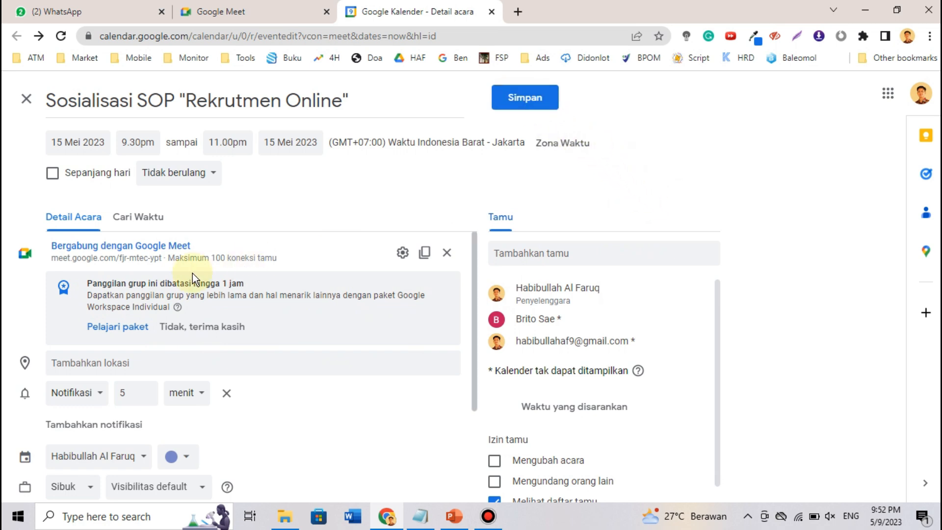
# - Copy the Meet conference info with the 'Salin info konferensi' icon beside the link
pyautogui.moveTo(52, 259); pyautogui.dragTo(154, 260)
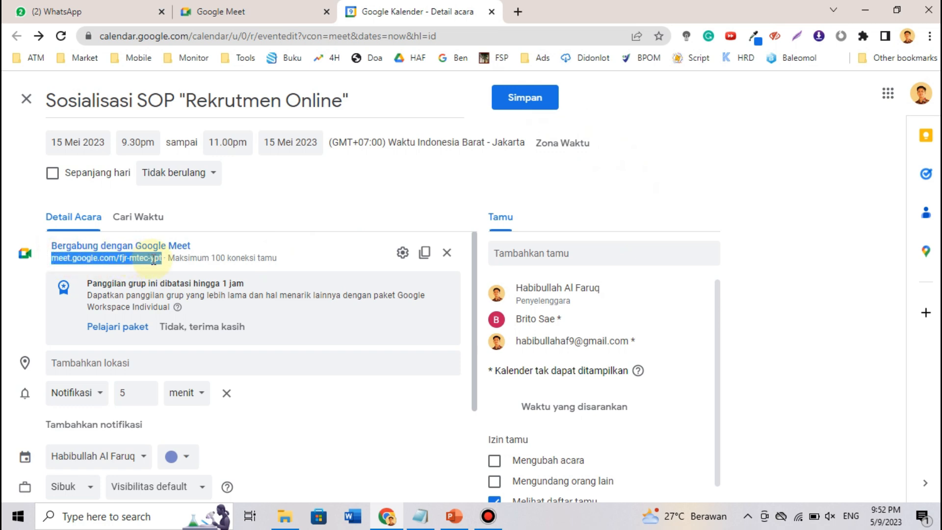
pyautogui.click(193, 262)
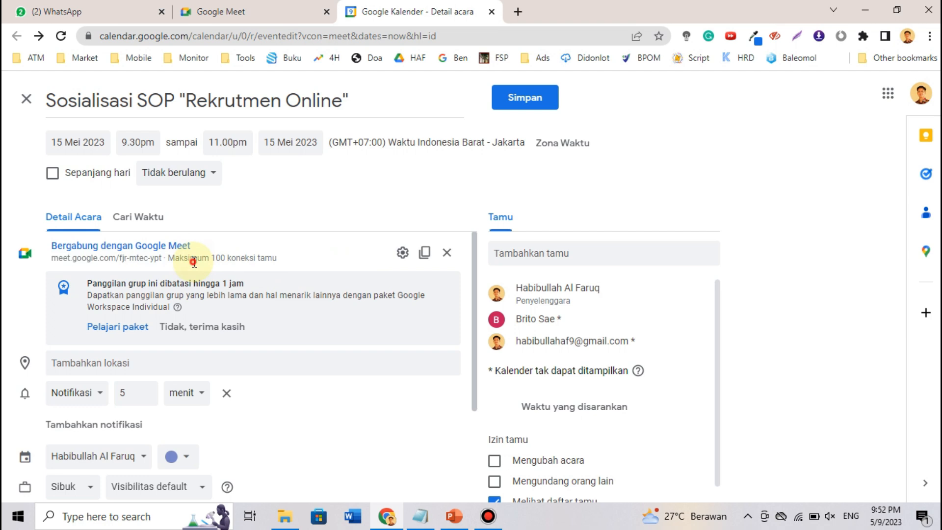
pyautogui.click(426, 255)
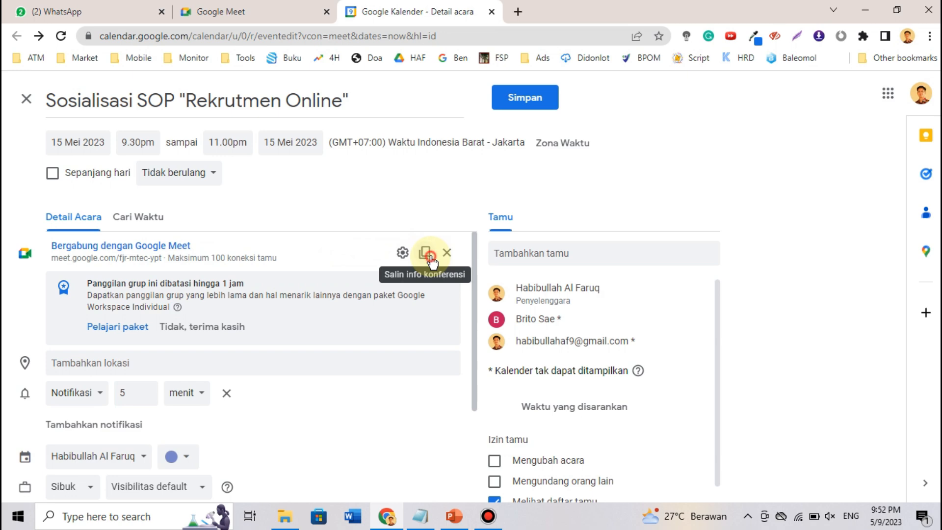
pyautogui.click(430, 258)
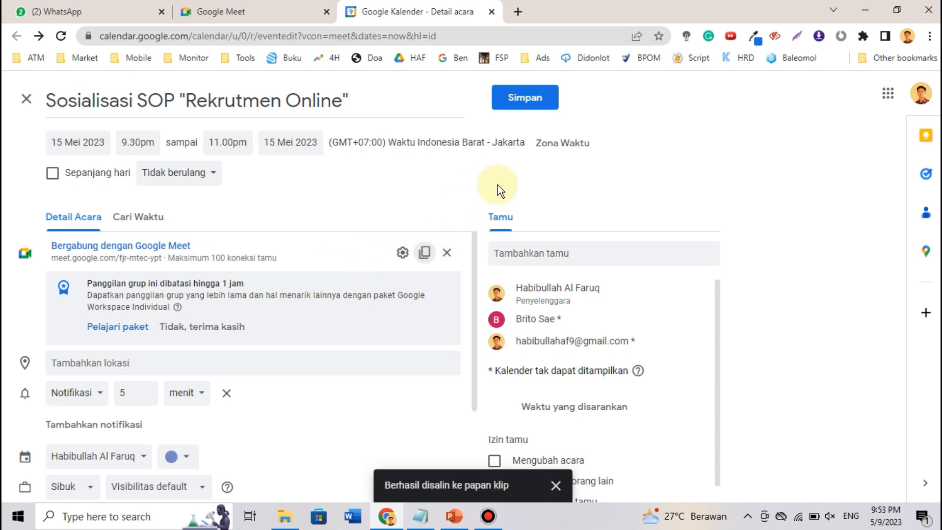
# - Open WordCounter in a new tab and replace its sample text with the copied conference info
pyautogui.hotkey('ctrl', 't')
pyautogui.write('wor')
pyautogui.press('Return')
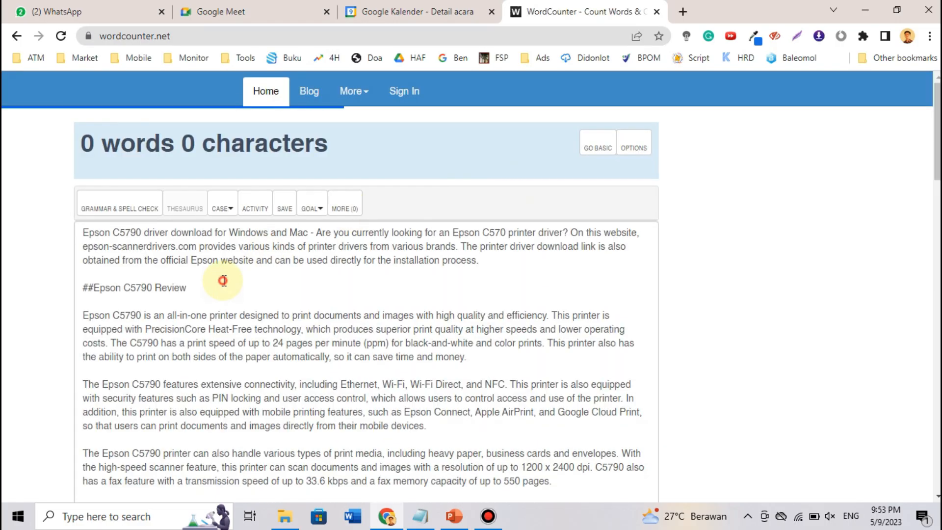
pyautogui.hotkey('ctrl', 'a')
pyautogui.press('Delete')
pyautogui.hotkey('ctrl', 'v')
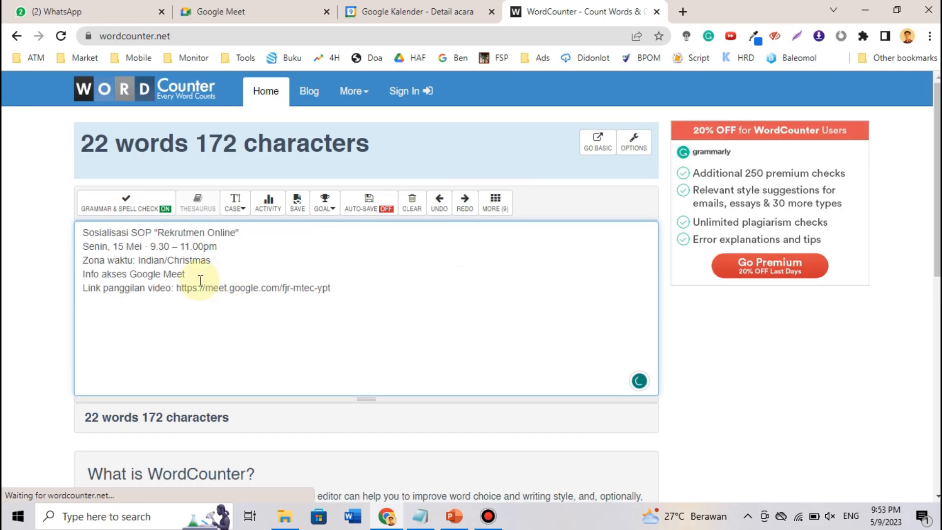
# - Check the pasted title and date lines, then return to the Google Kalender event tab
pyautogui.moveTo(84, 240); pyautogui.dragTo(255, 228)
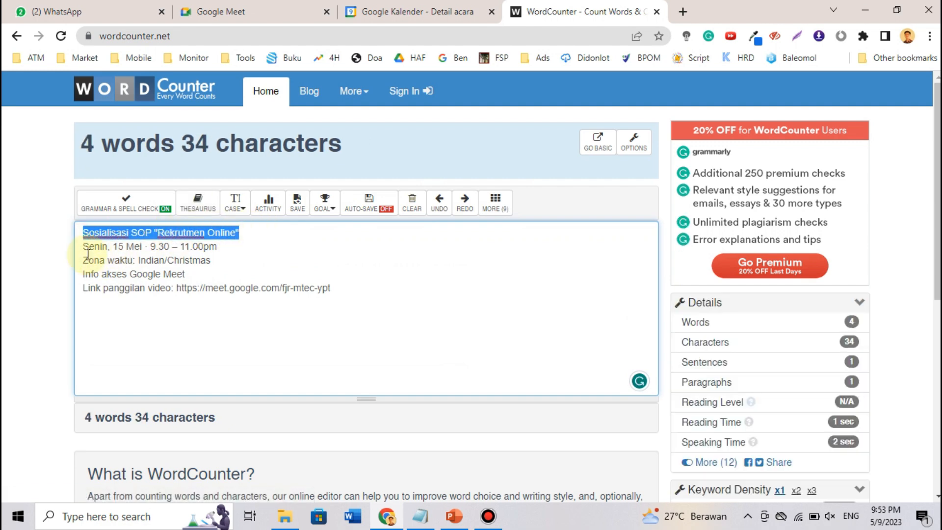
pyautogui.moveTo(83, 247); pyautogui.dragTo(161, 249)
pyautogui.click(189, 247)
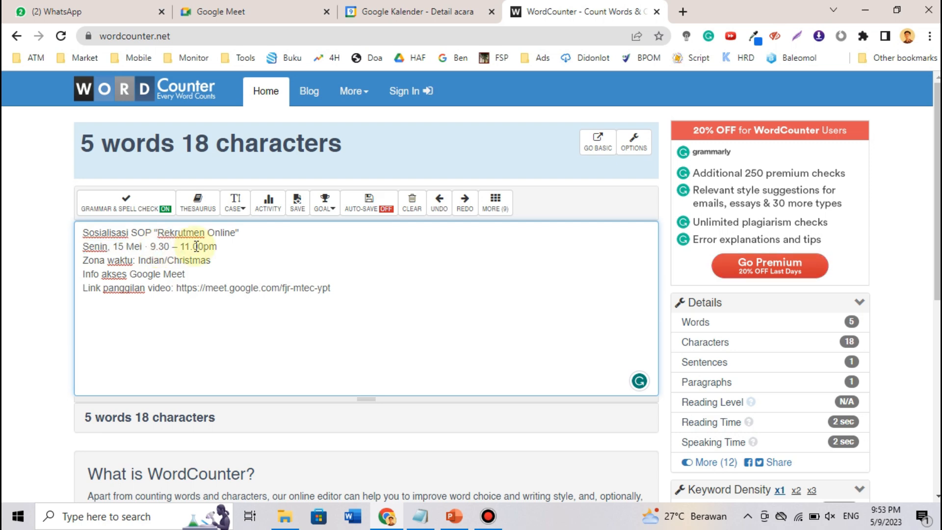
pyautogui.click(451, 11)
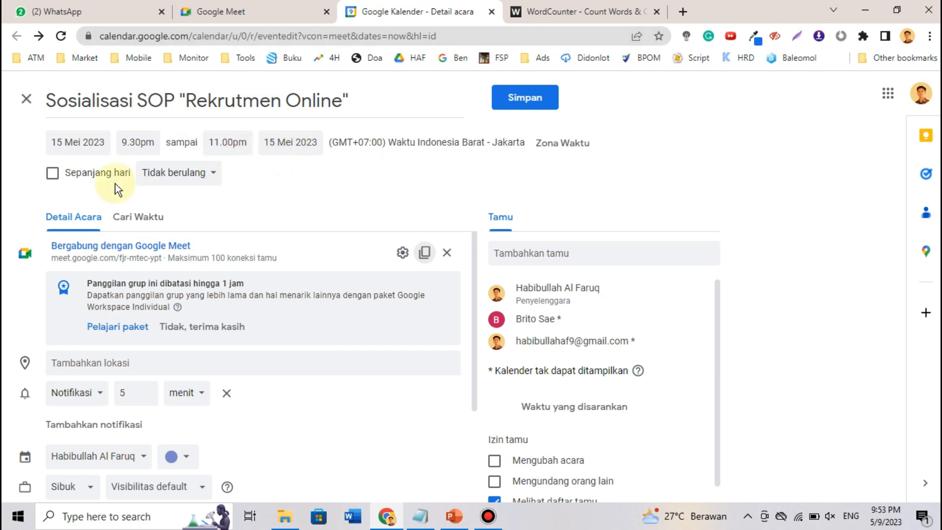
# - Change the event's start time to 9.30am, keeping the 11.00am end
pyautogui.click(143, 142)
pyautogui.scroll(4, 160, 188)
pyautogui.scroll(20, 160, 188)
pyautogui.scroll(-2, 161, 198)
pyautogui.scroll(-1, 163, 266)
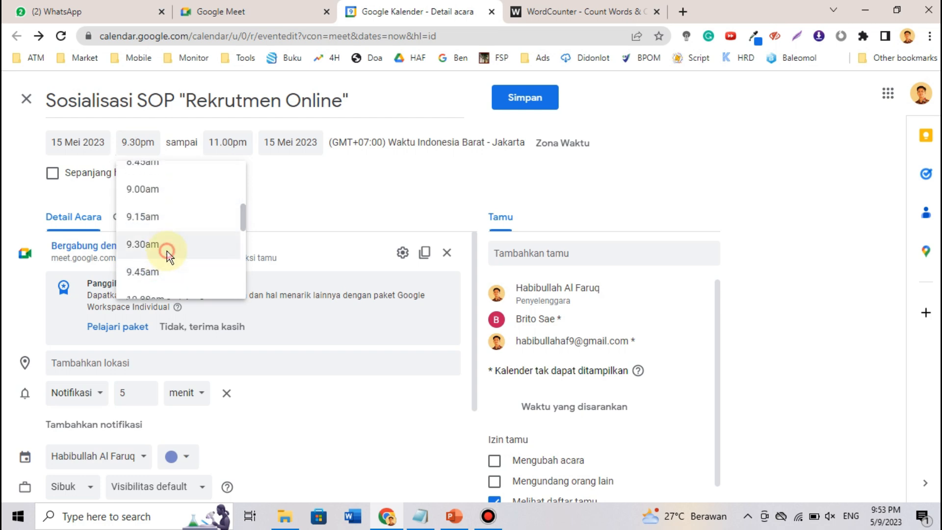
pyautogui.click(166, 245)
pyautogui.click(230, 142)
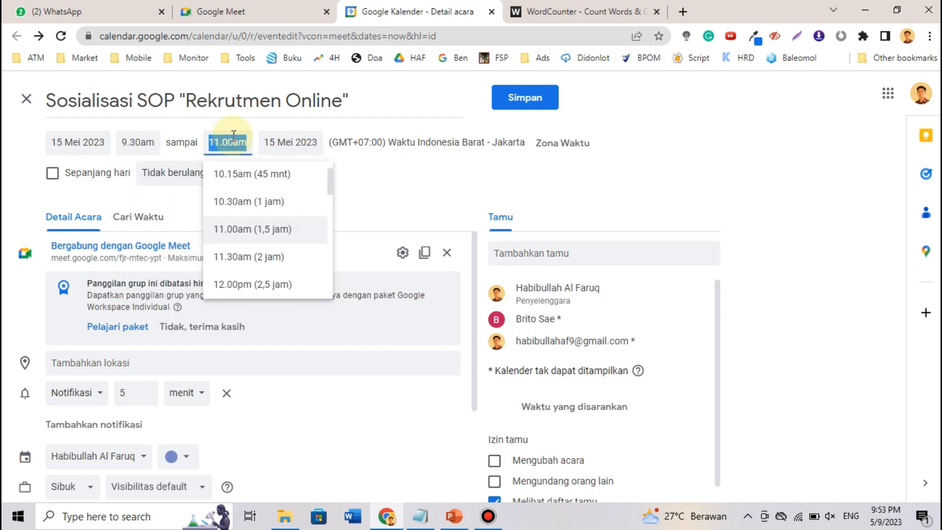
pyautogui.click(372, 175)
# - Copy the updated meeting details and paste them over WordCounter's text
pyautogui.click(425, 252)
pyautogui.click(609, 7)
pyautogui.click(328, 281)
pyautogui.hotkey('ctrl', 'a')
pyautogui.hotkey('ctrl', 'v')
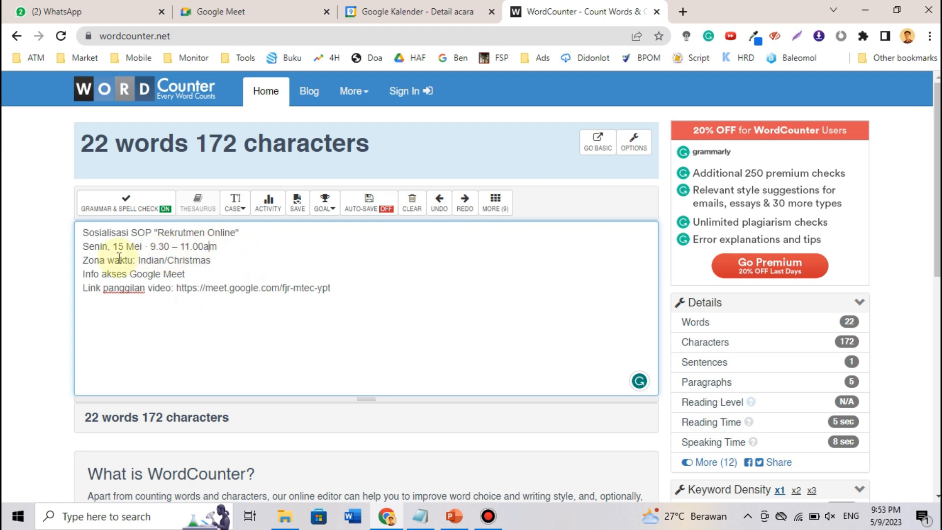
# - Check the meet.google.com link in the WordCounter text, then return to the Sosialisasi SOP event editor
pyautogui.click(418, 9)
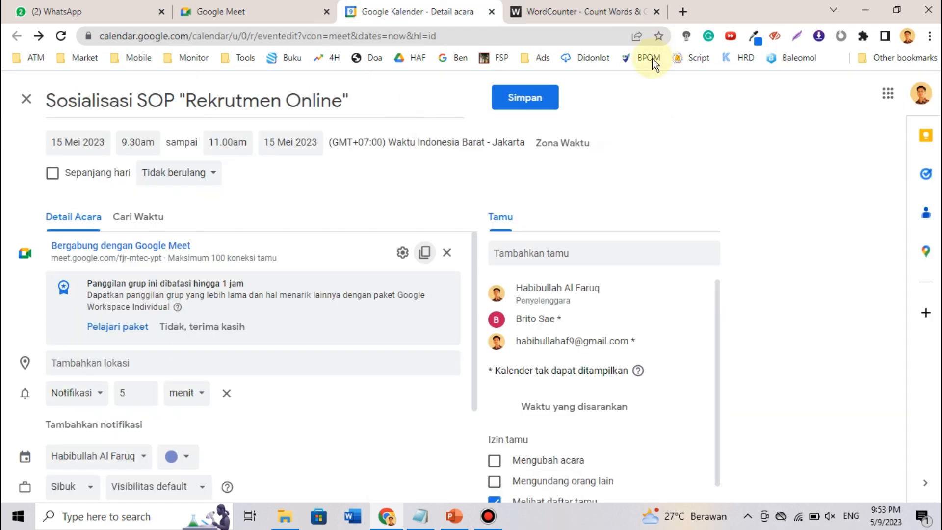
pyautogui.click(585, 14)
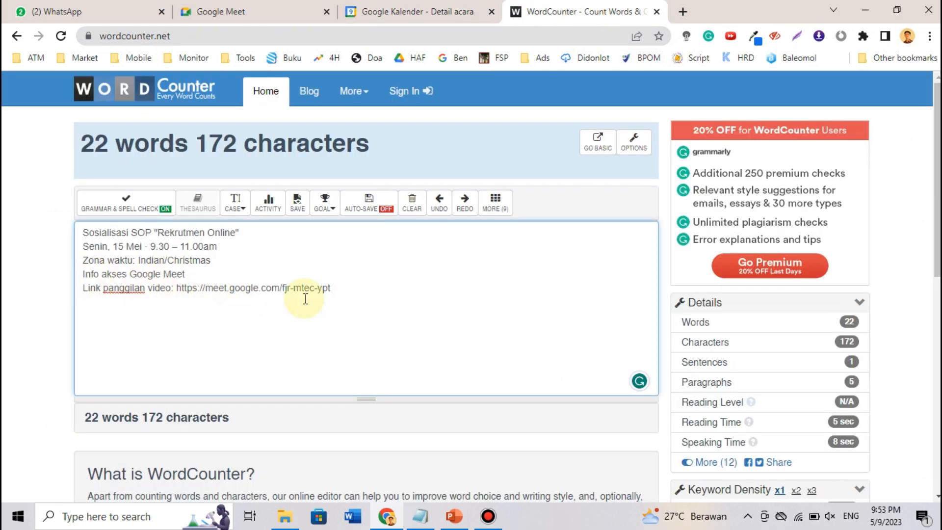
pyautogui.moveTo(186, 284); pyautogui.dragTo(363, 293)
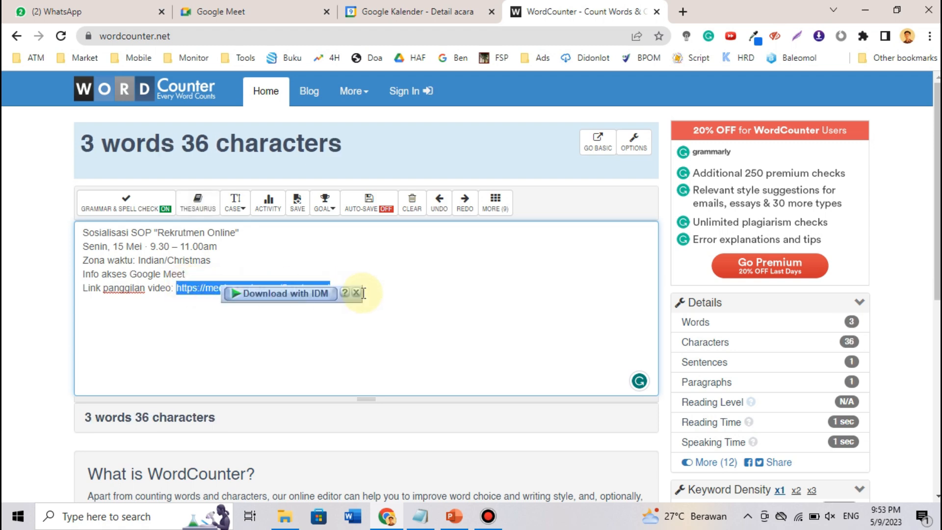
pyautogui.click(356, 293)
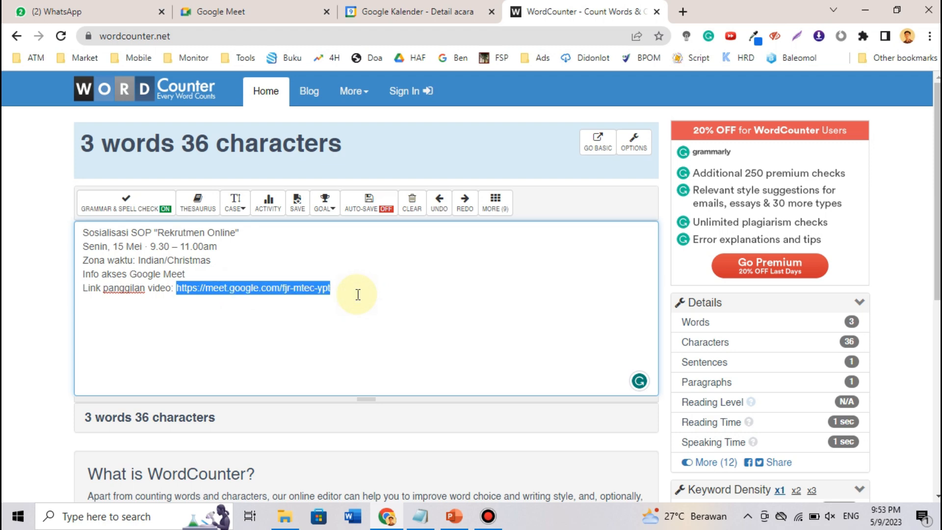
pyautogui.click(418, 20)
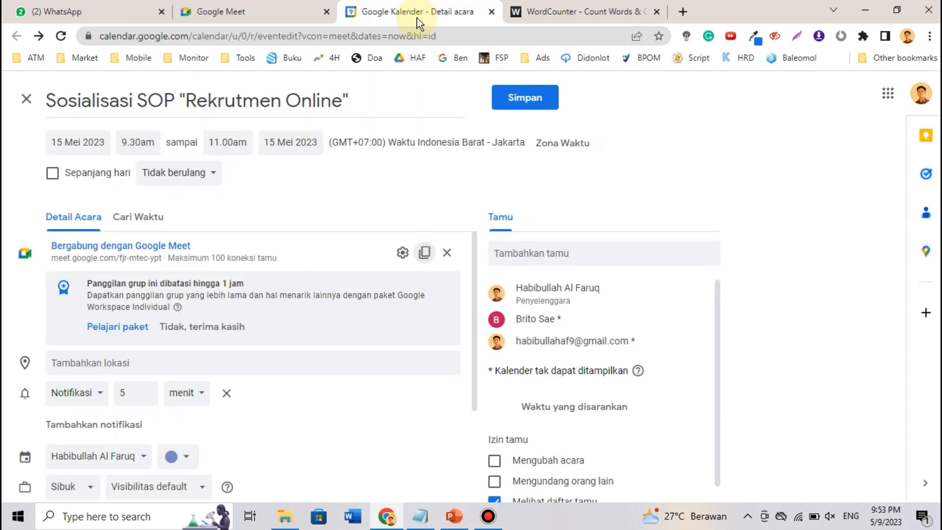
# - Leave the time zone unchanged and save the Sosialisasi SOP event
pyautogui.click(555, 142)
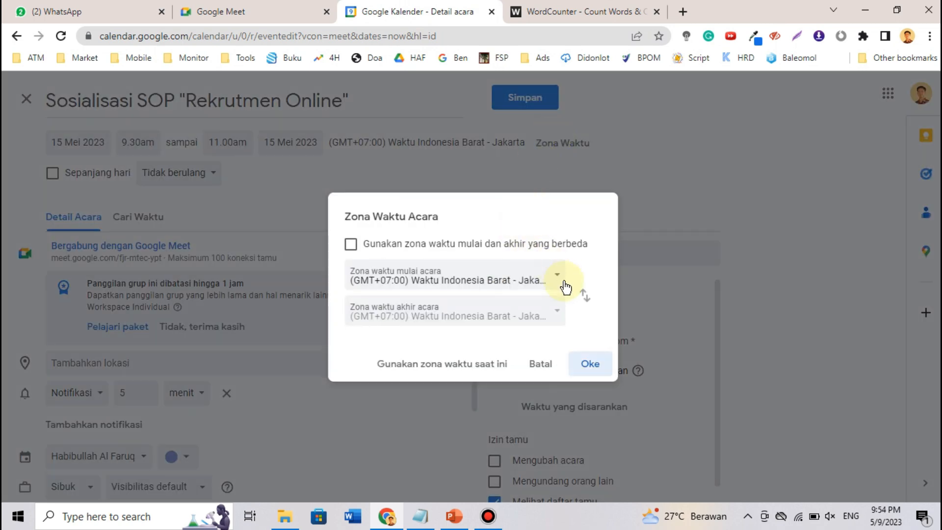
pyautogui.click(540, 364)
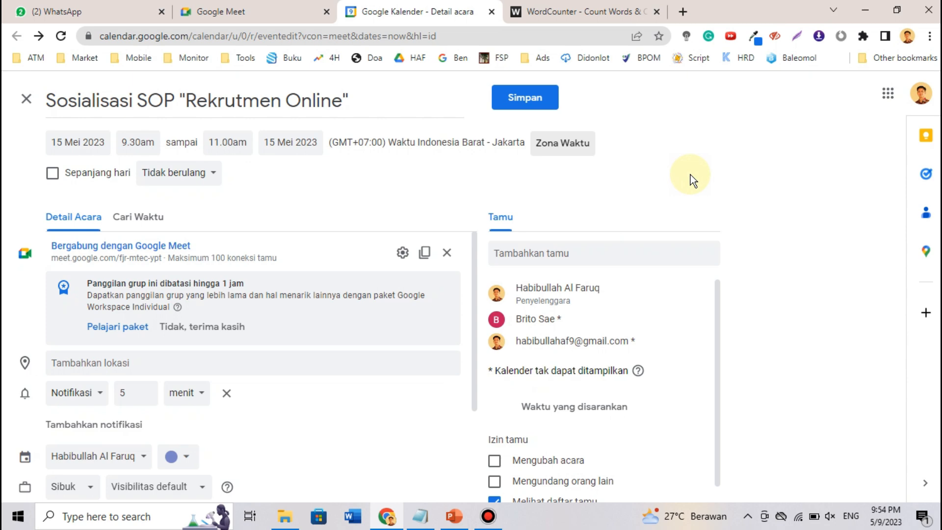
pyautogui.click(530, 104)
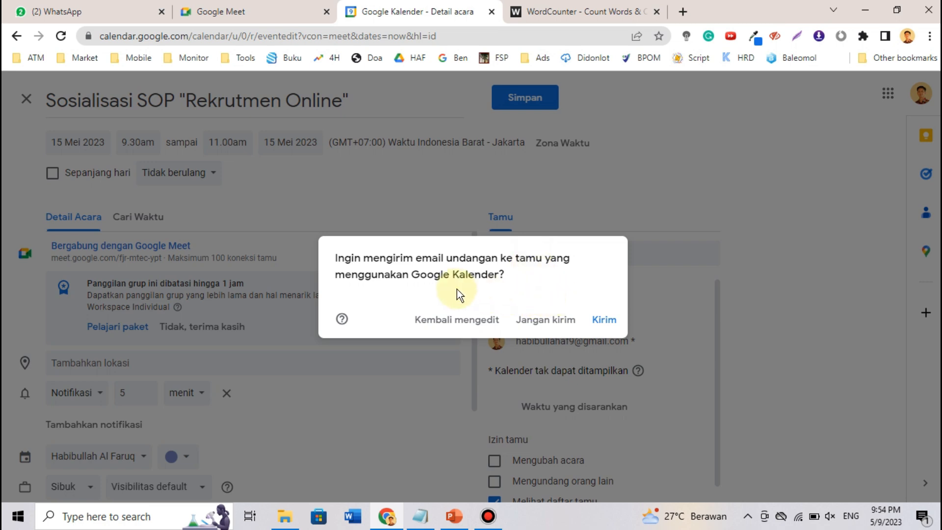
# - Send the invitation emails to the guests so the event finishes saving
pyautogui.click(605, 321)
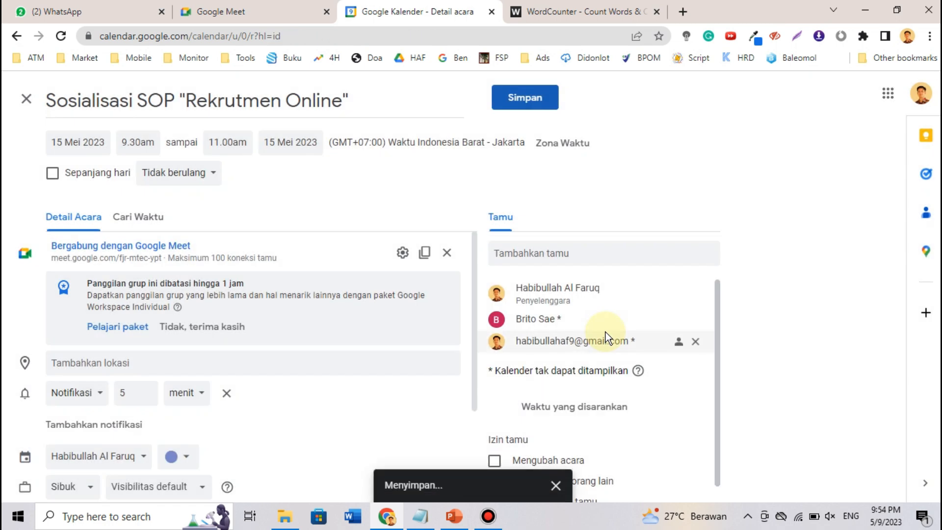
pyautogui.moveTo(607, 338)
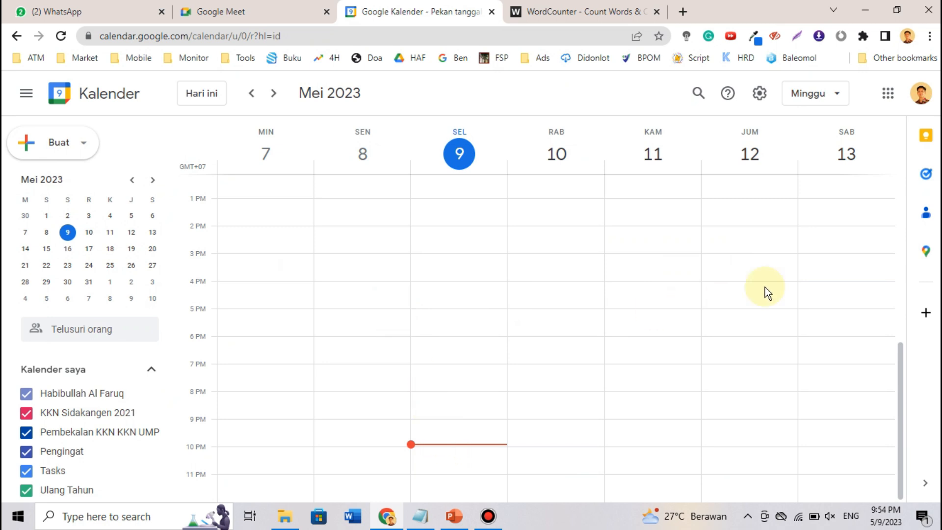
# - Find the event on Monday 15 May in the 14–20 May week, review its details, and reopen it for editing
pyautogui.click(273, 93)
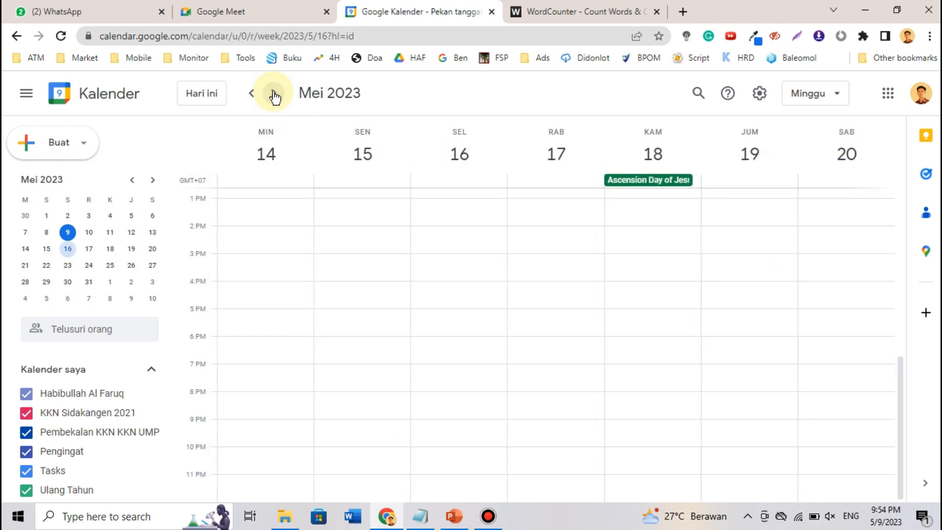
pyautogui.click(273, 94)
pyautogui.click(251, 93)
pyautogui.scroll(5, 398, 289)
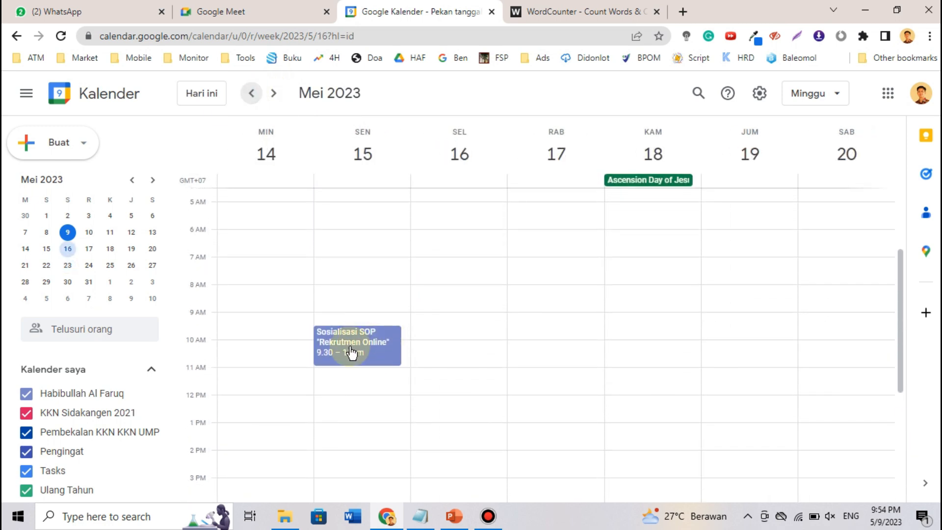
pyautogui.click(342, 342)
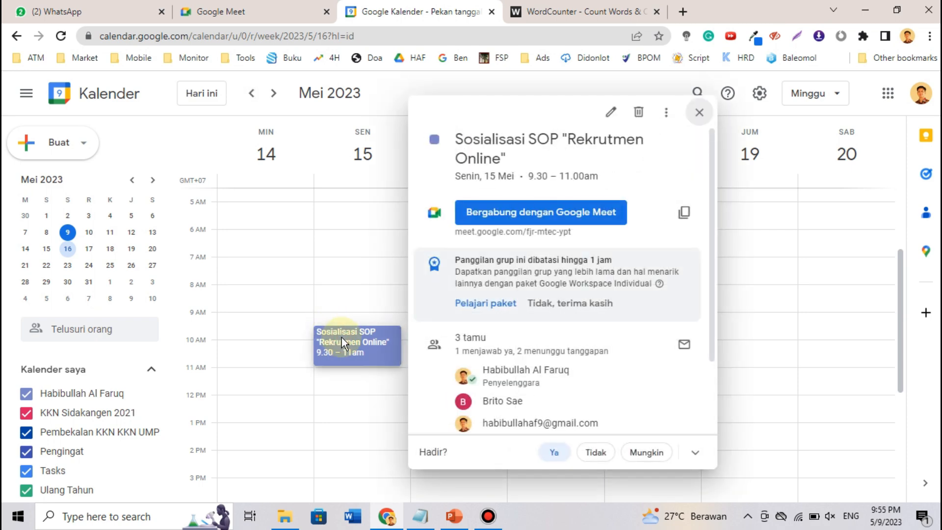
pyautogui.scroll(-2, 516, 277)
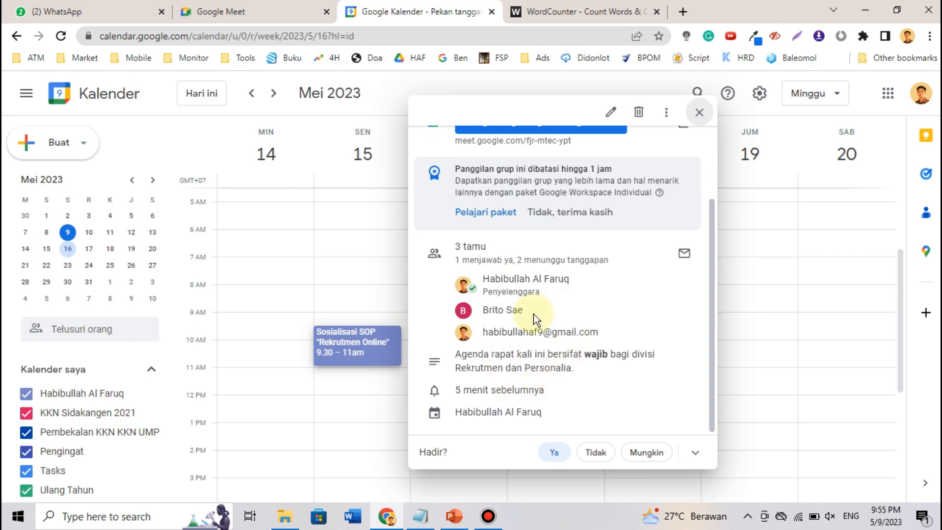
pyautogui.scroll(2, 557, 286)
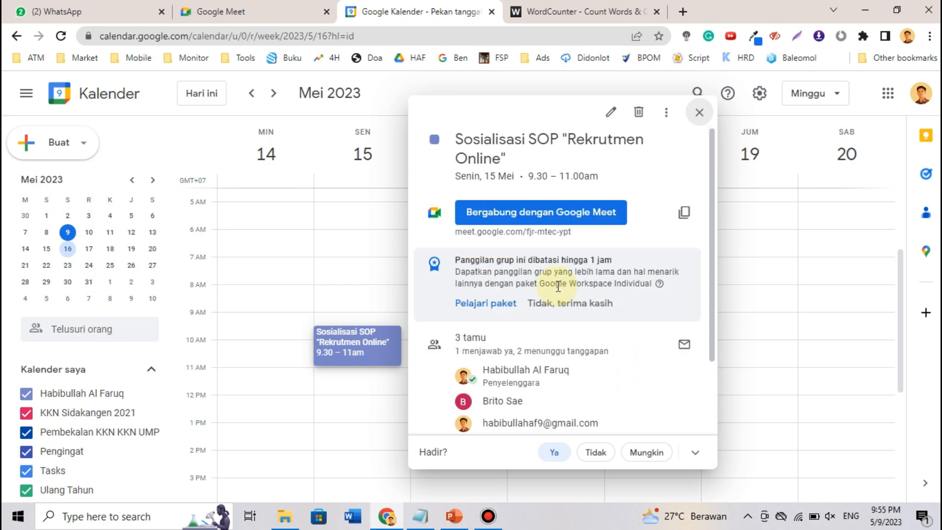
pyautogui.click(611, 112)
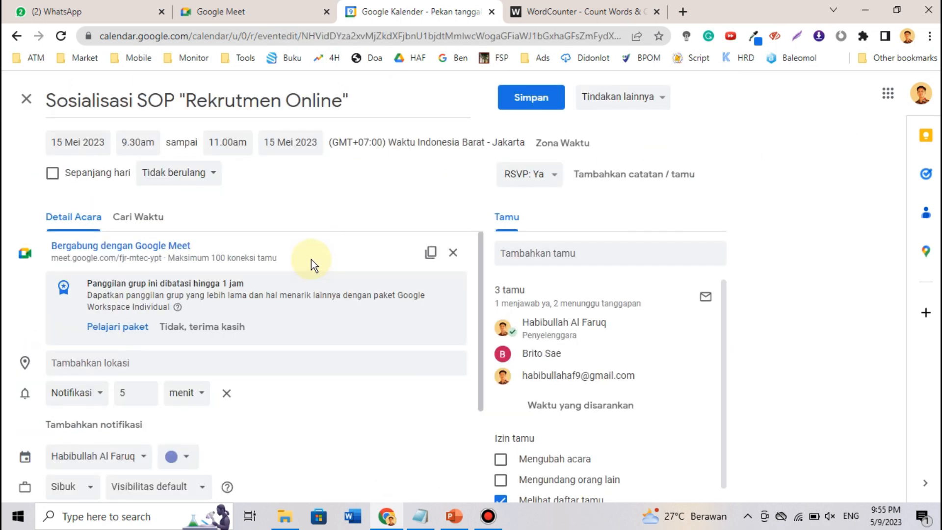
# - Review the event's description, then go to the Google Meet home page
pyautogui.scroll(-3, 311, 259)
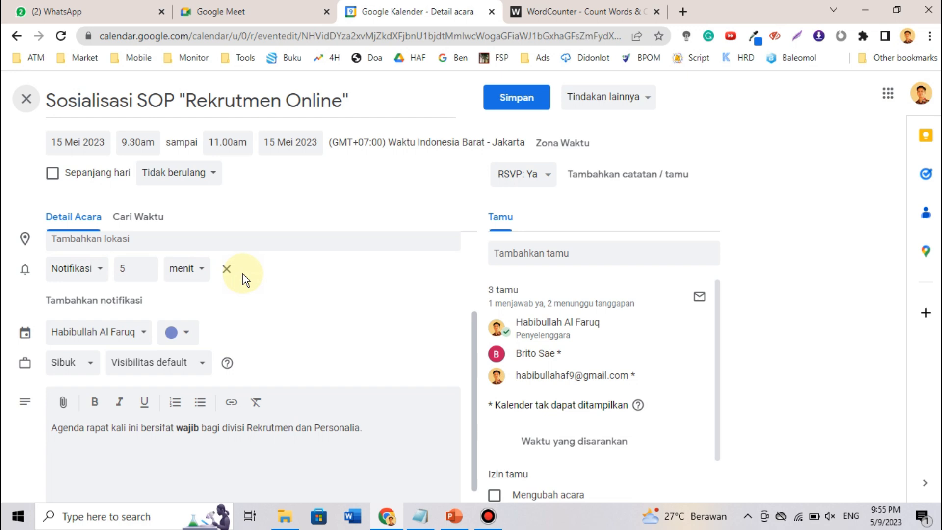
pyautogui.click(292, 12)
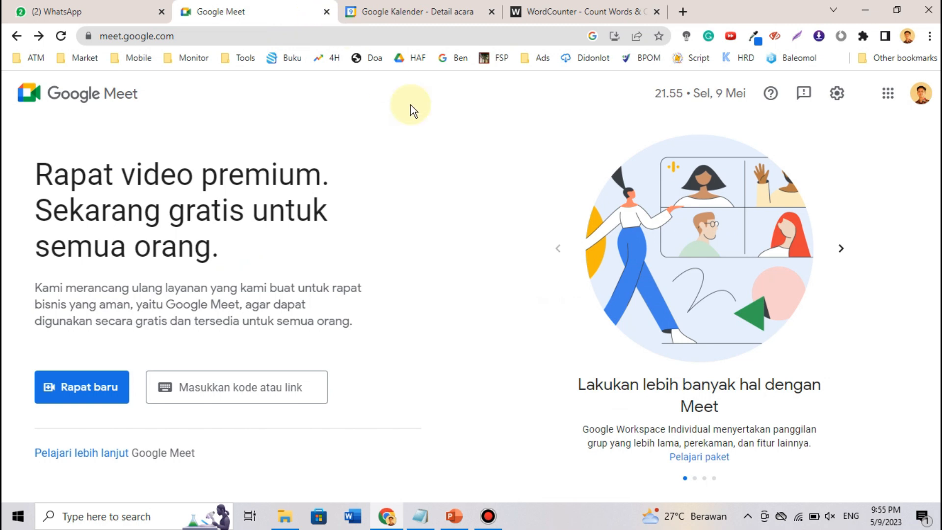